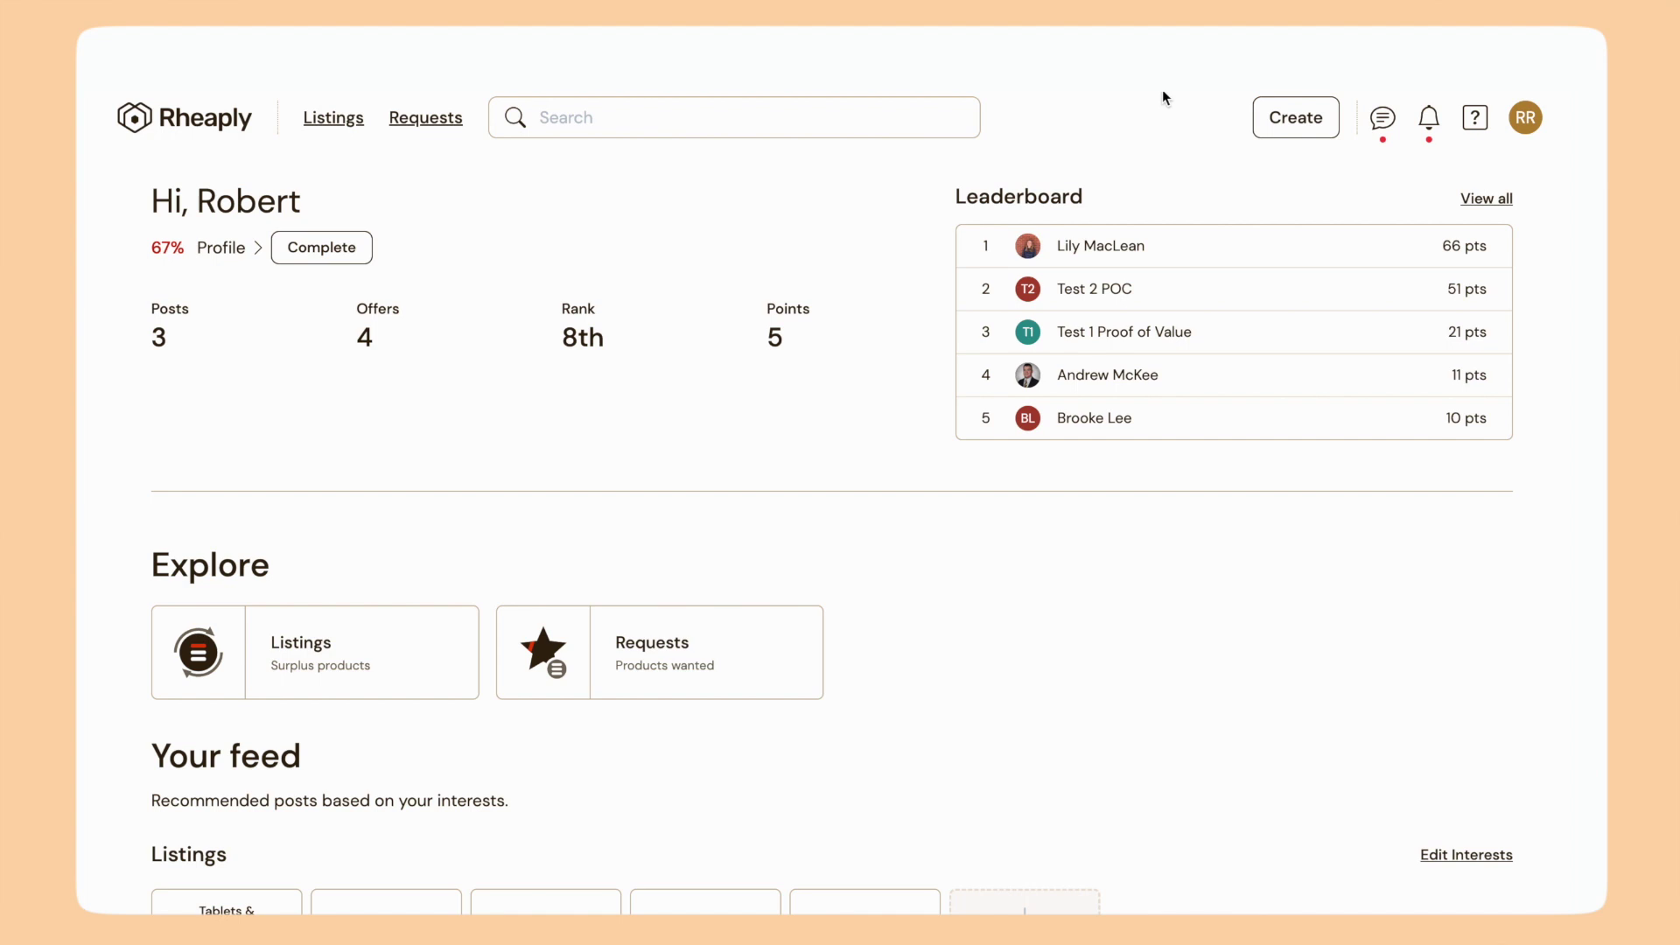
# Step: Start a new post from the dashboard and choose the Listing type
pyautogui.click(1317, 129)
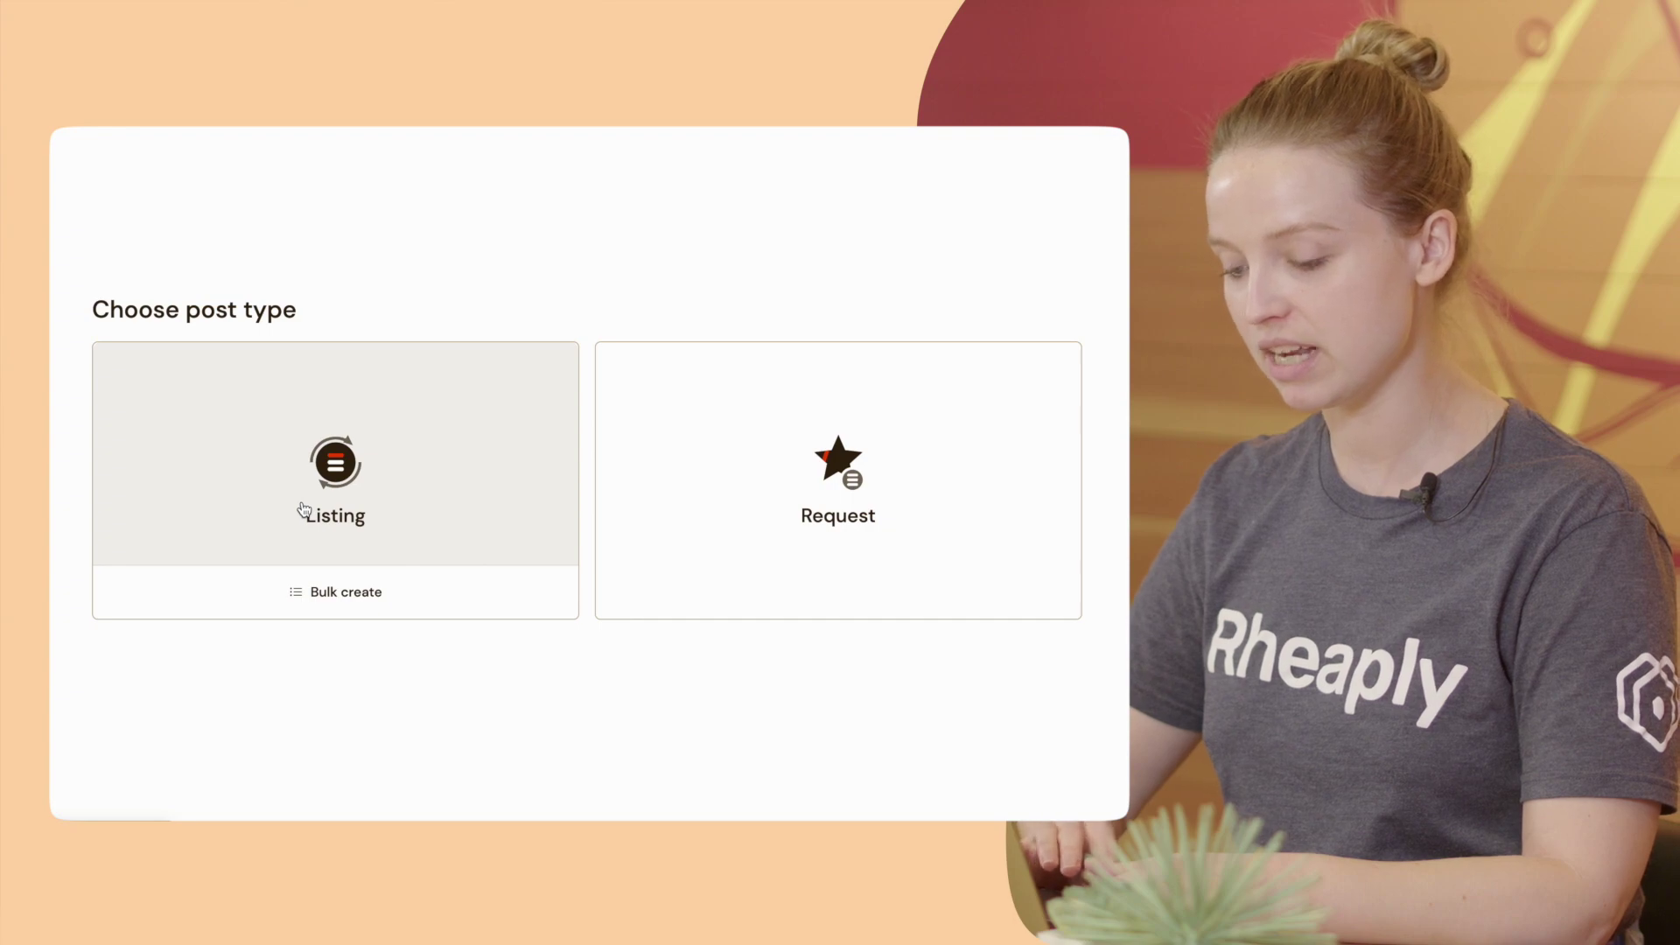
pyautogui.click(304, 510)
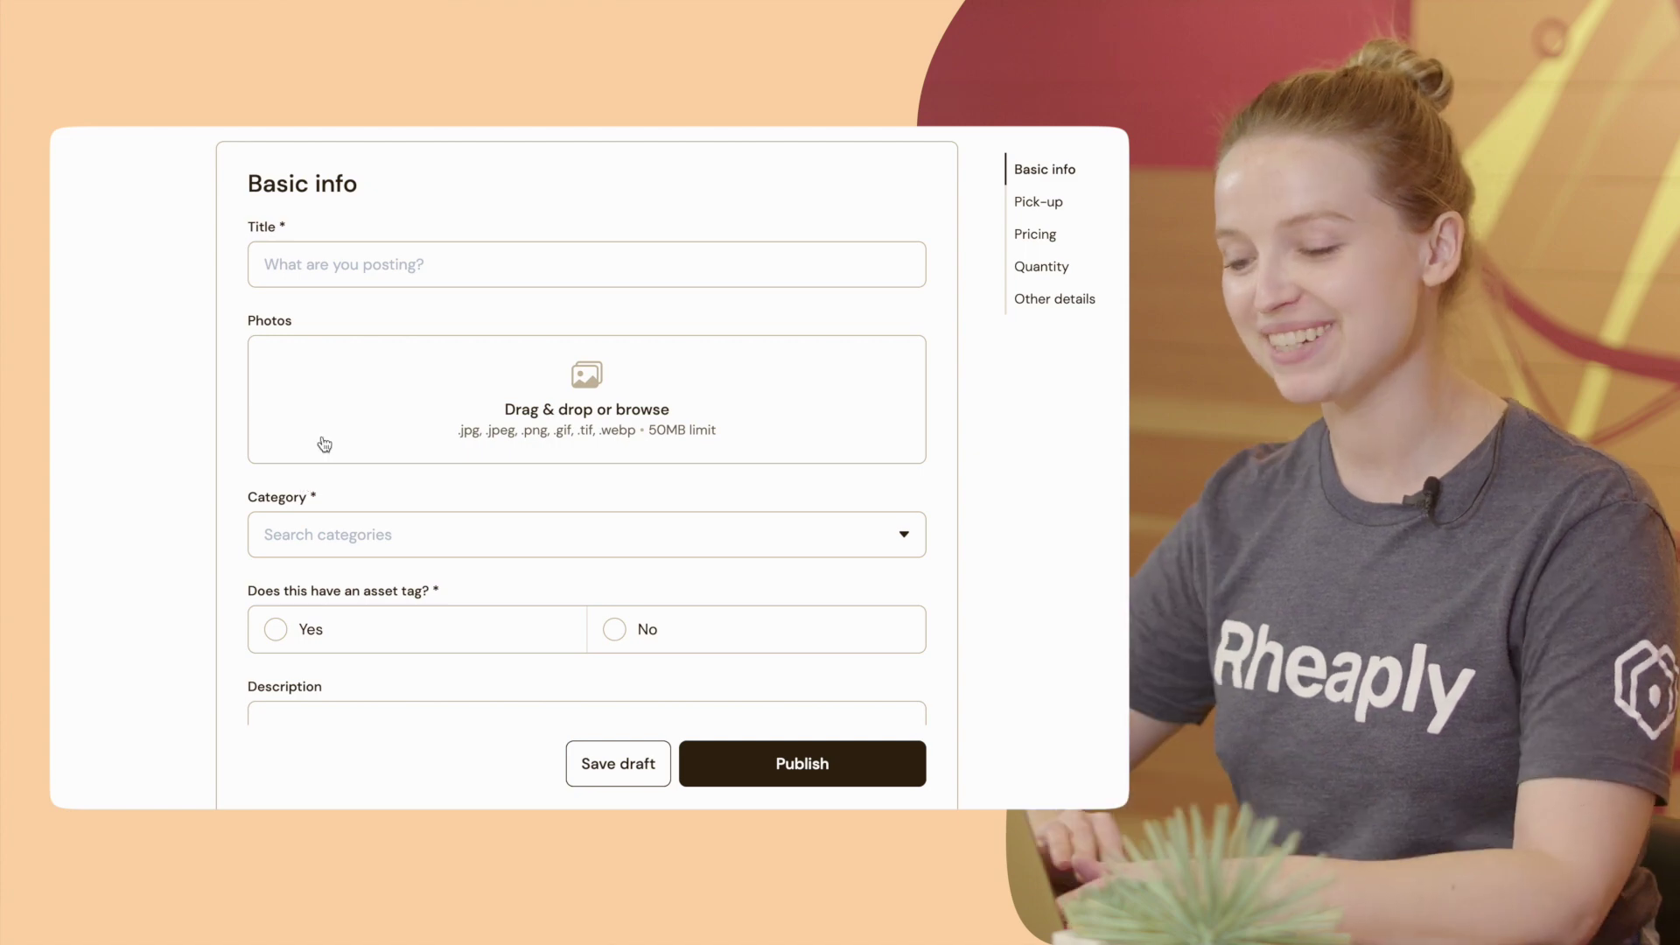
# Step: Title the listing 'Black stapler' and upload photos IMG_5271.JPG and IMG_5272.JPG
pyautogui.click(396, 264)
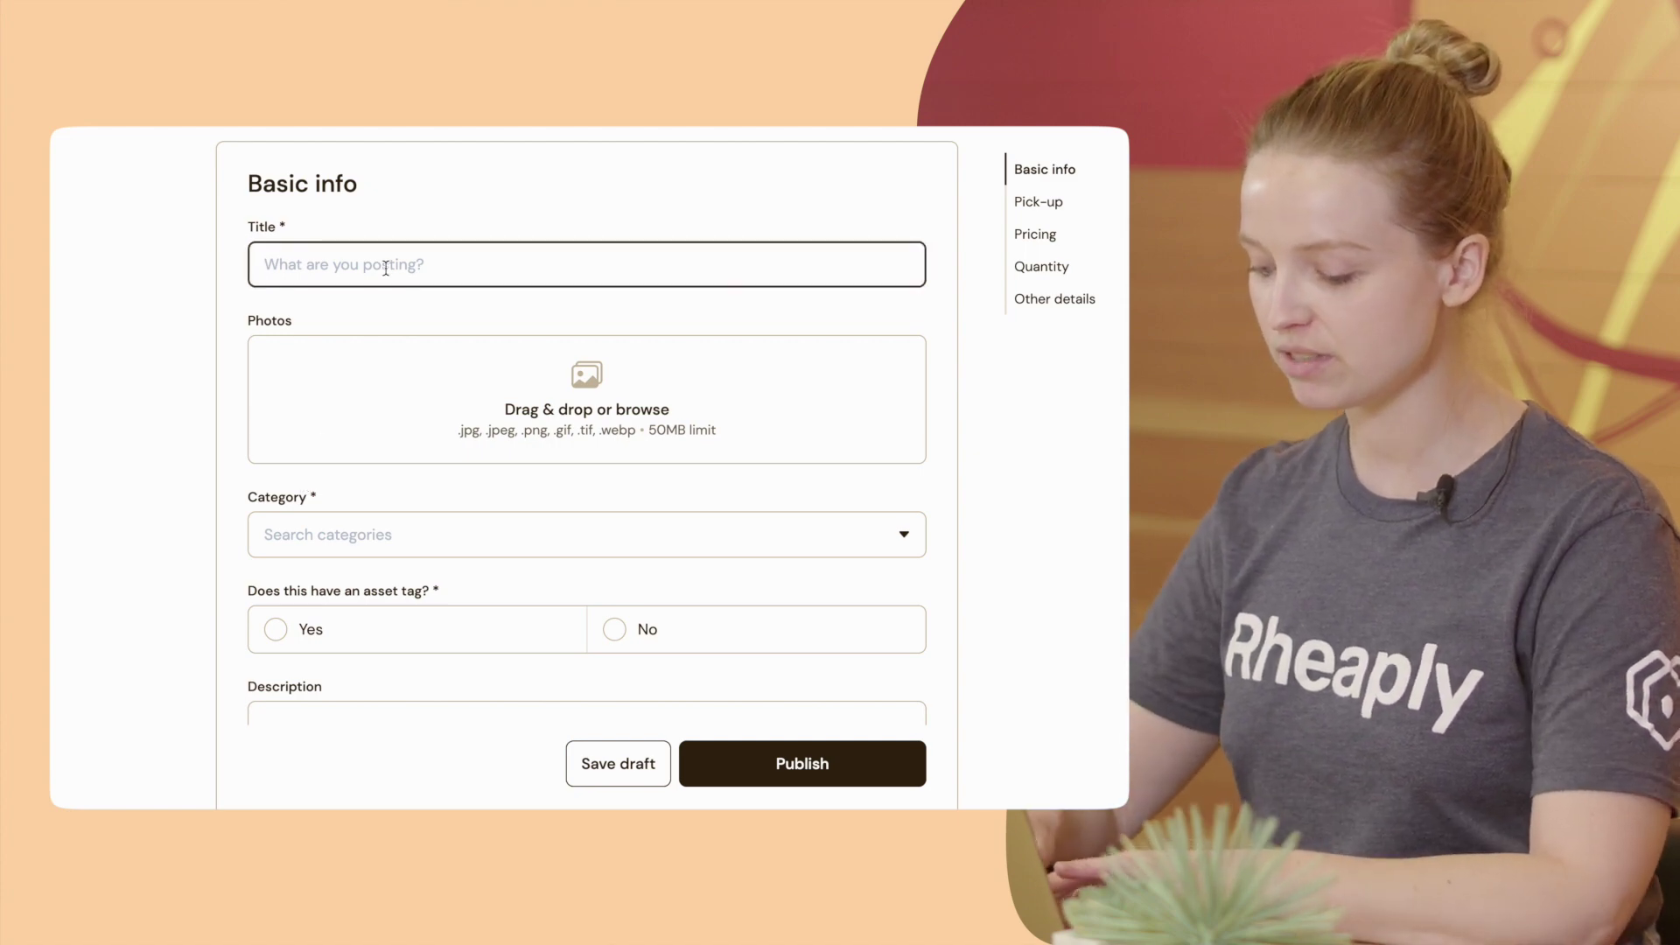
pyautogui.write('Black stapler')
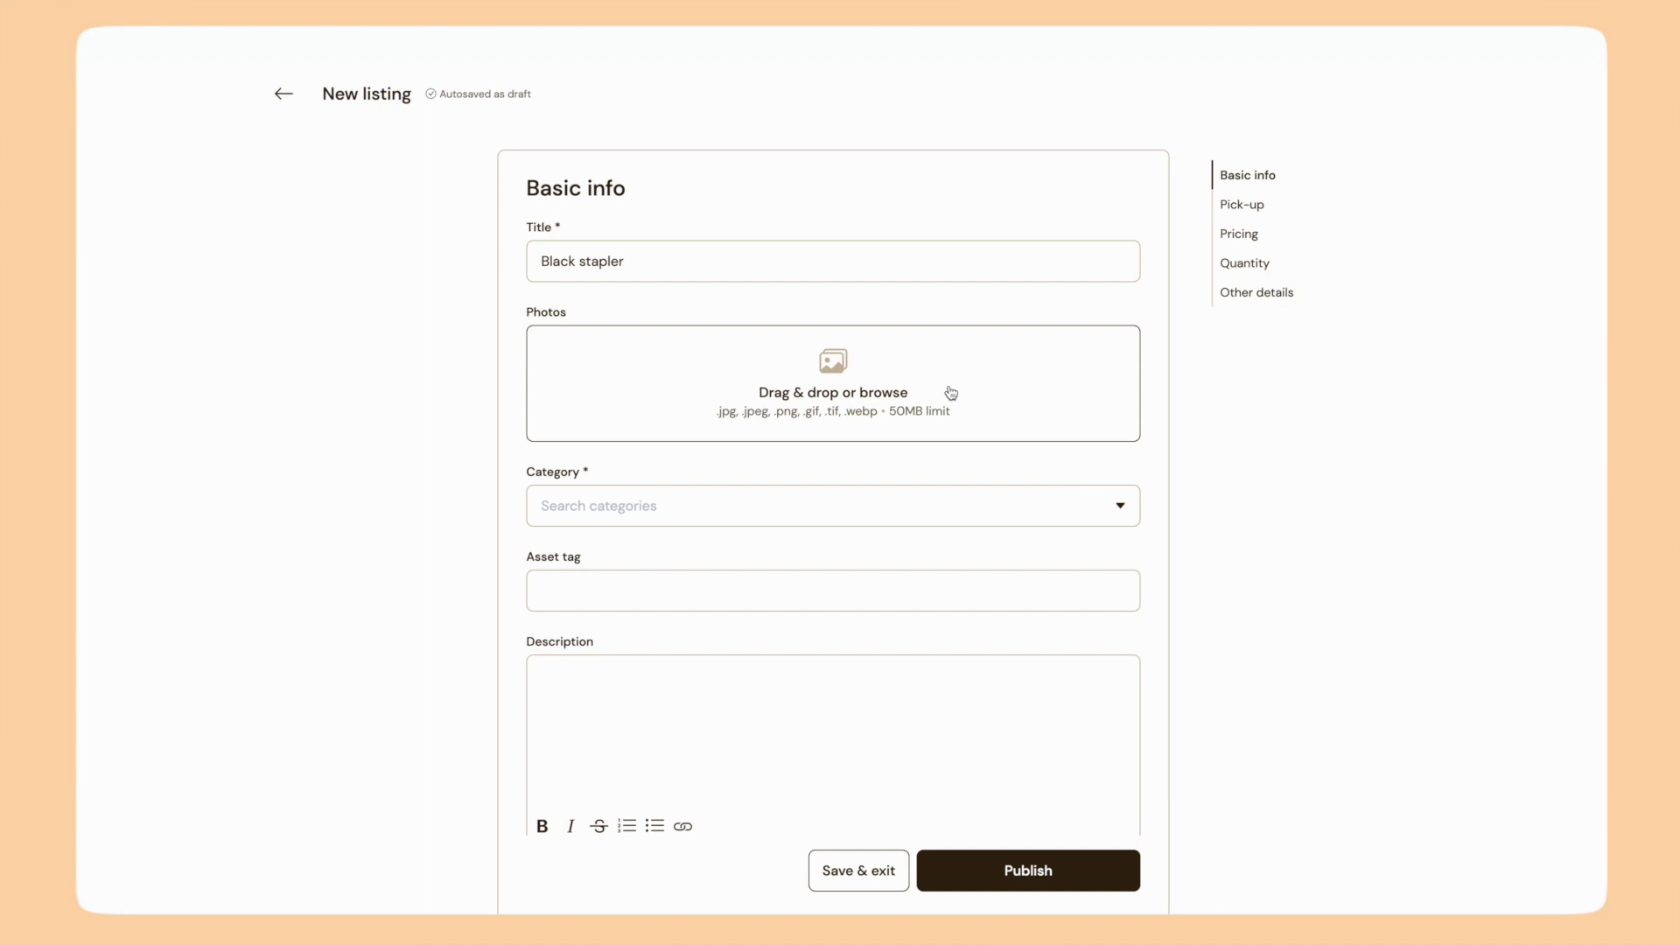
pyautogui.click(949, 390)
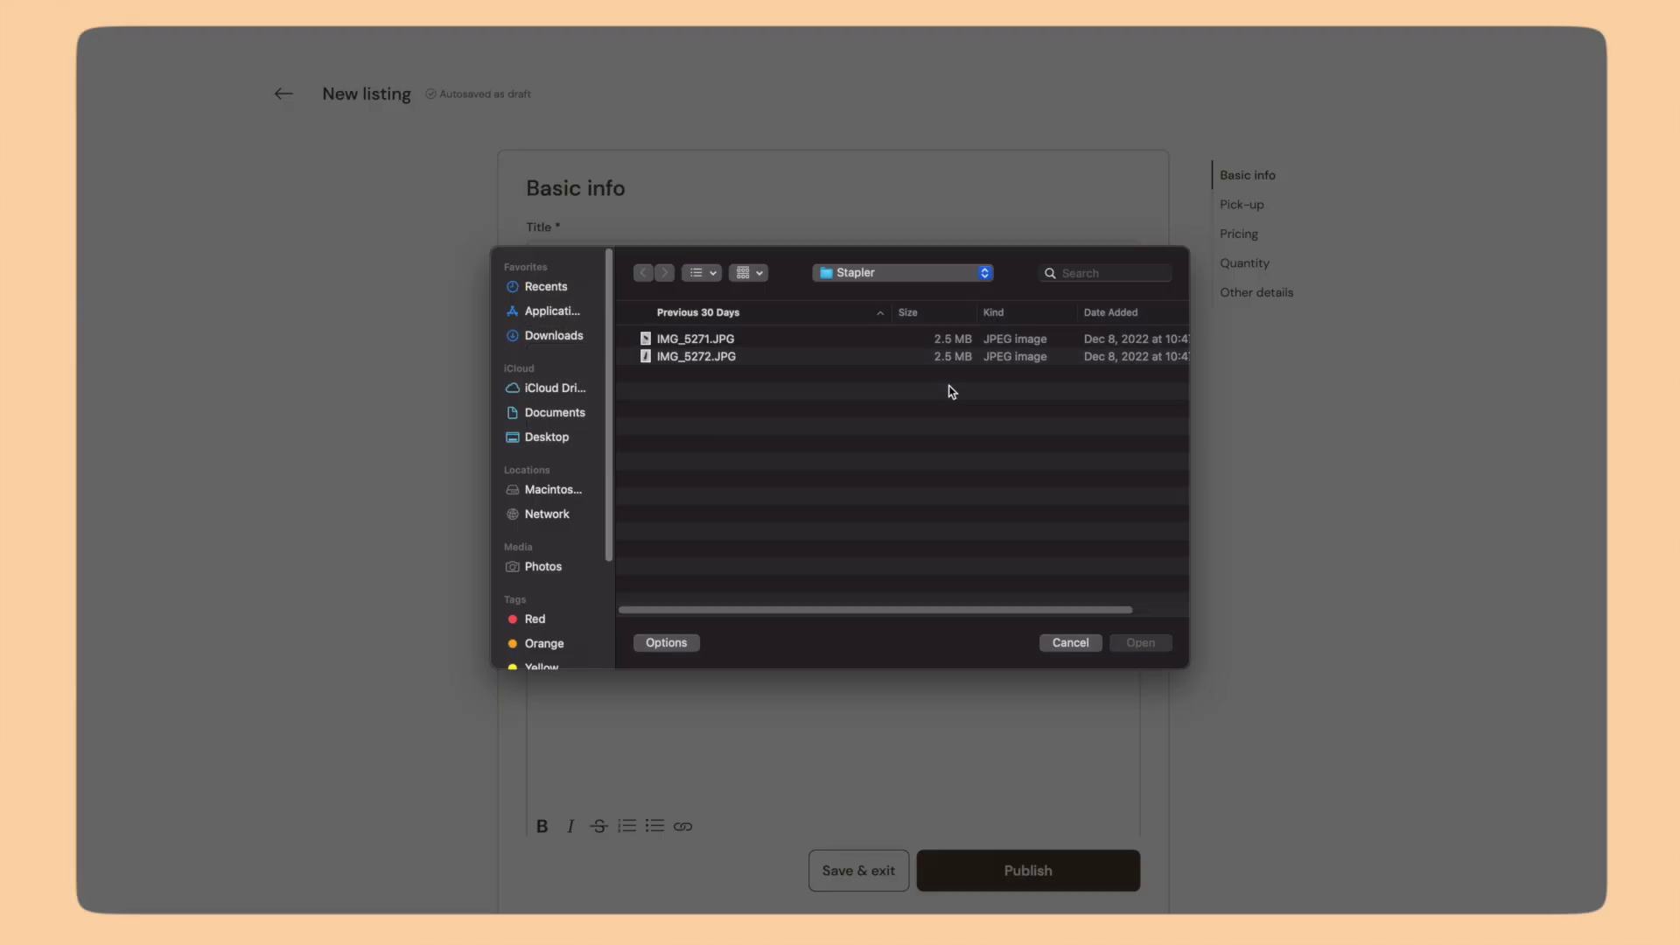
pyautogui.click(856, 341)
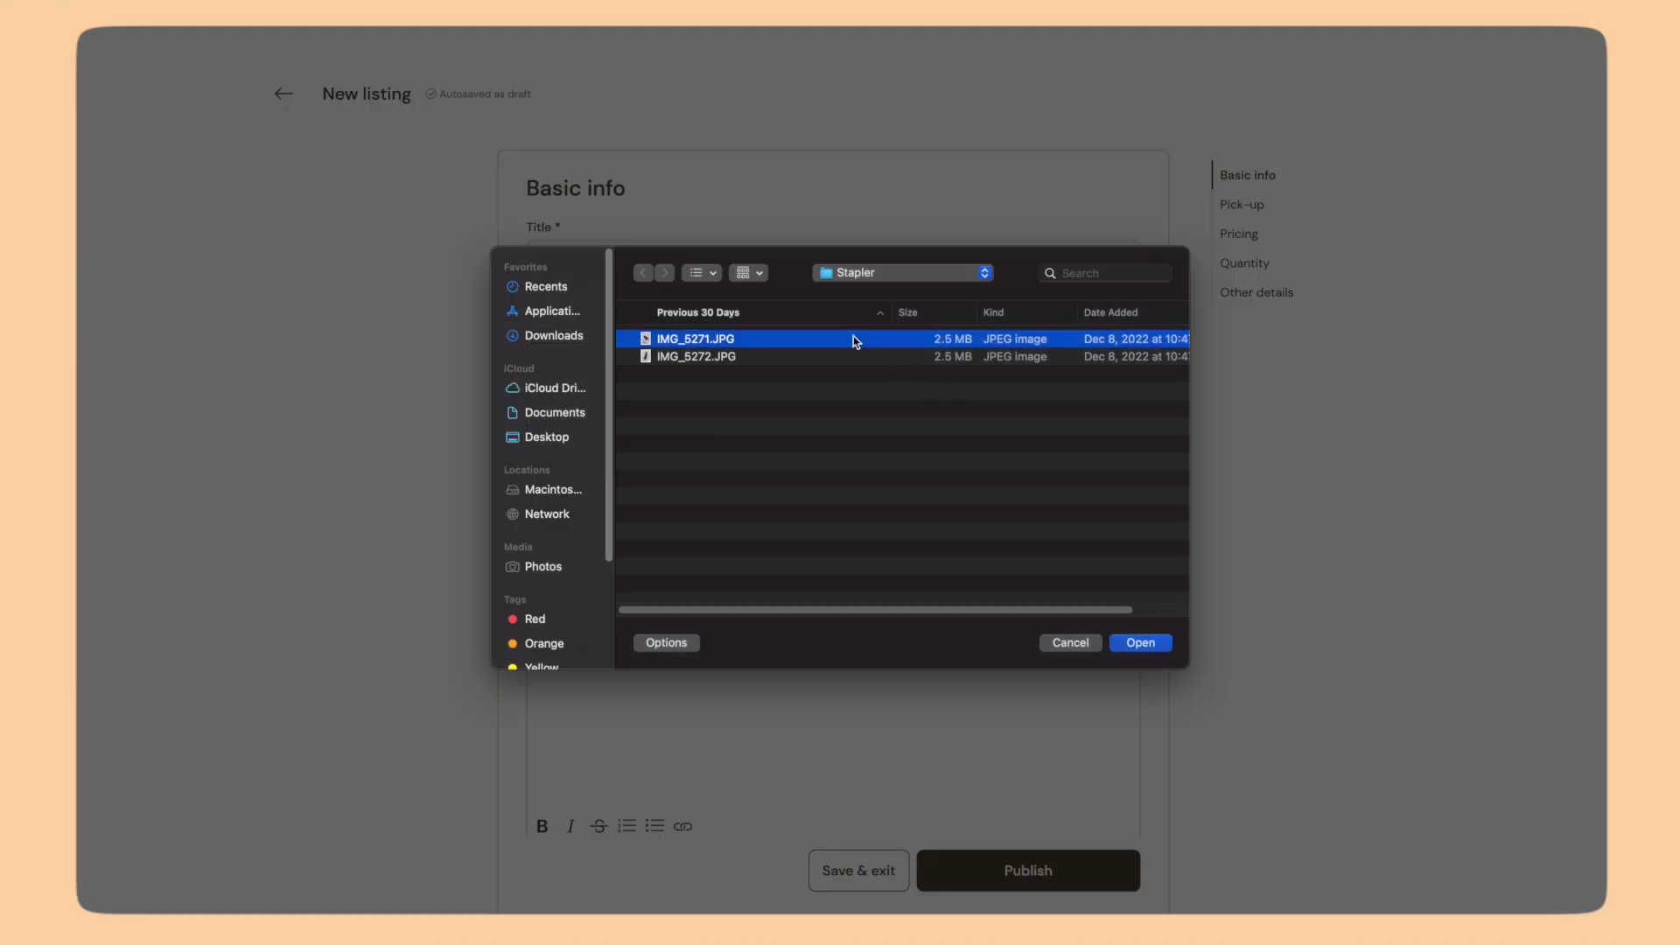
pyautogui.keyDown('shift'); pyautogui.click(853, 357); pyautogui.keyUp('shift')
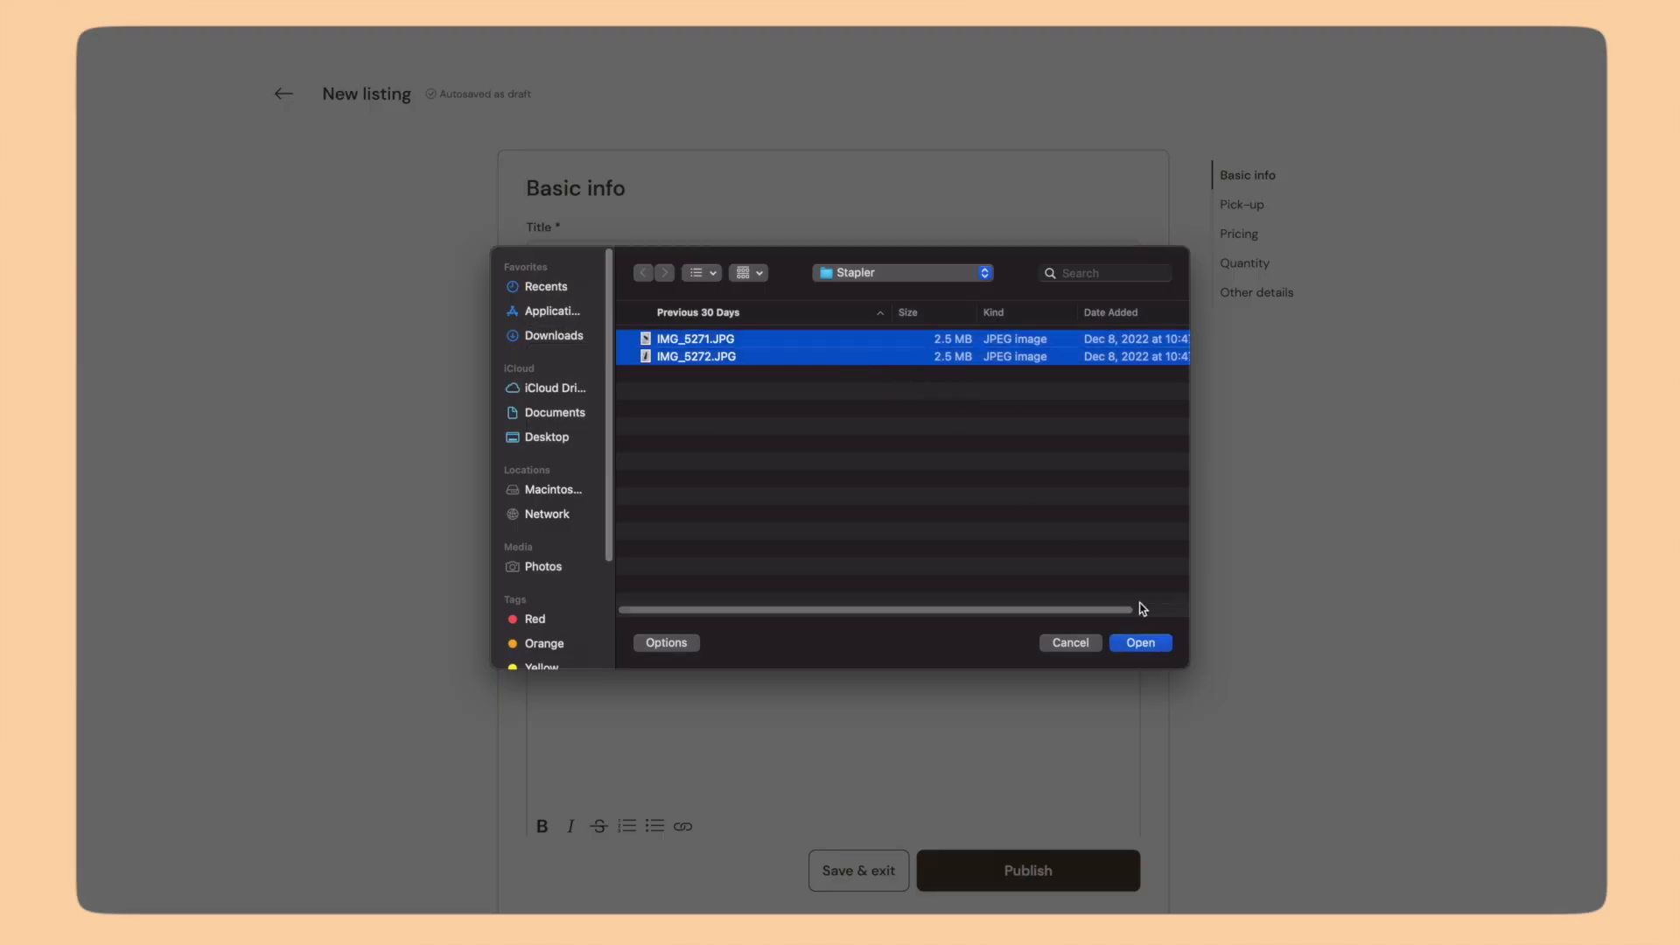
pyautogui.click(1141, 643)
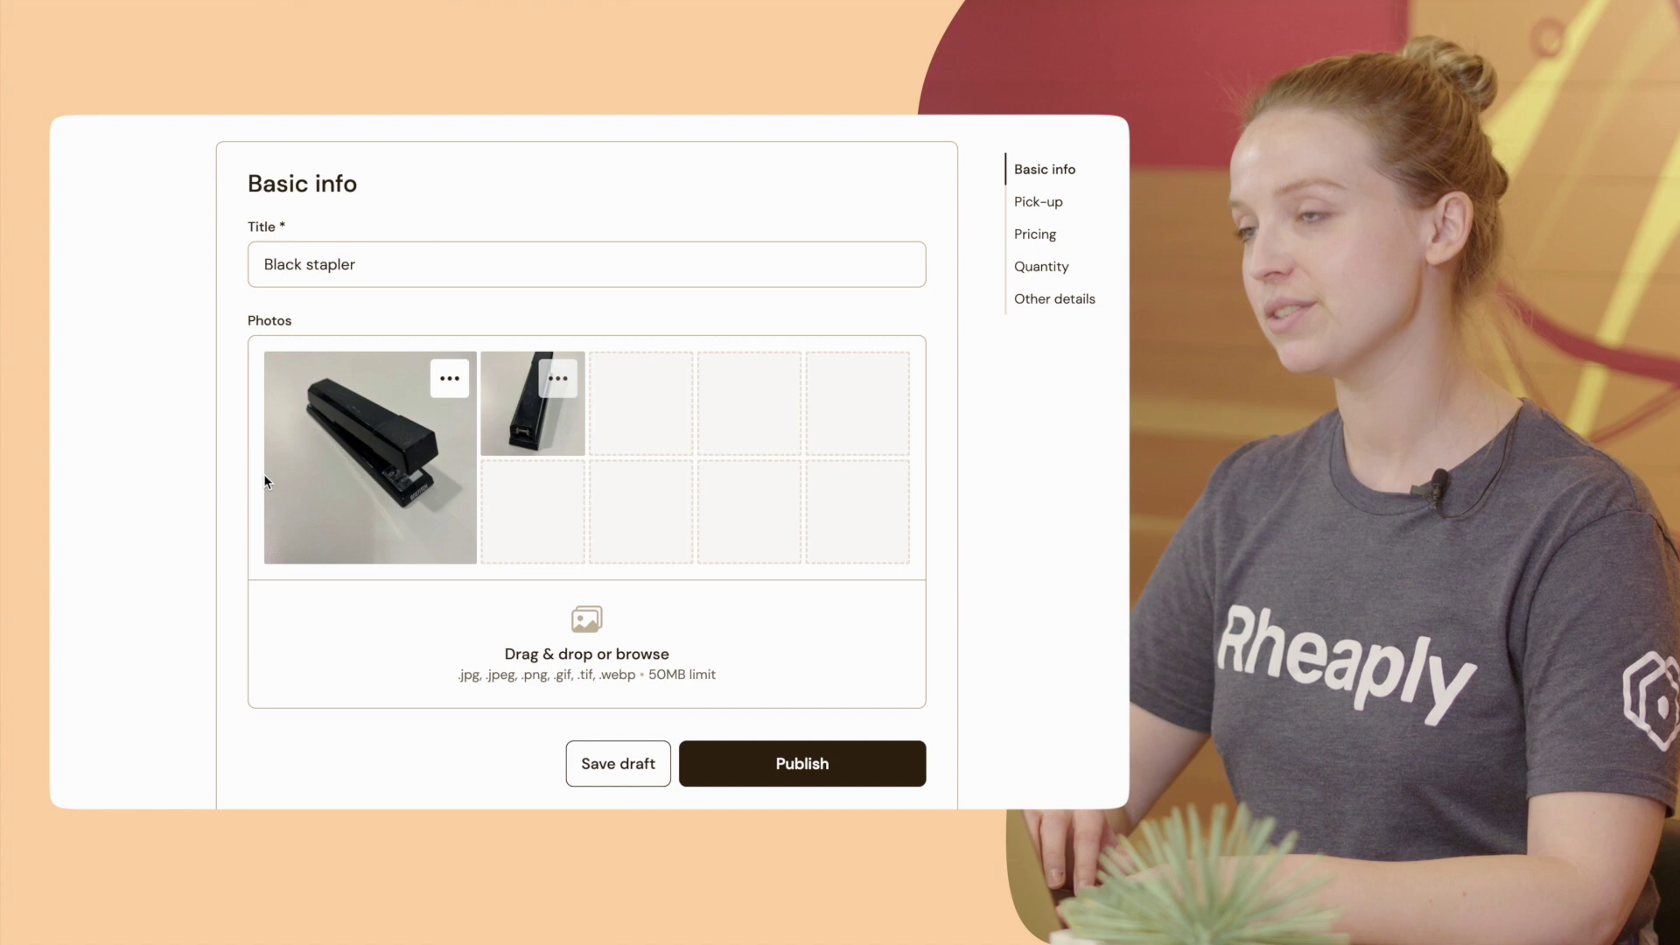
pyautogui.scroll(-1, 264, 474)
pyautogui.click(560, 282)
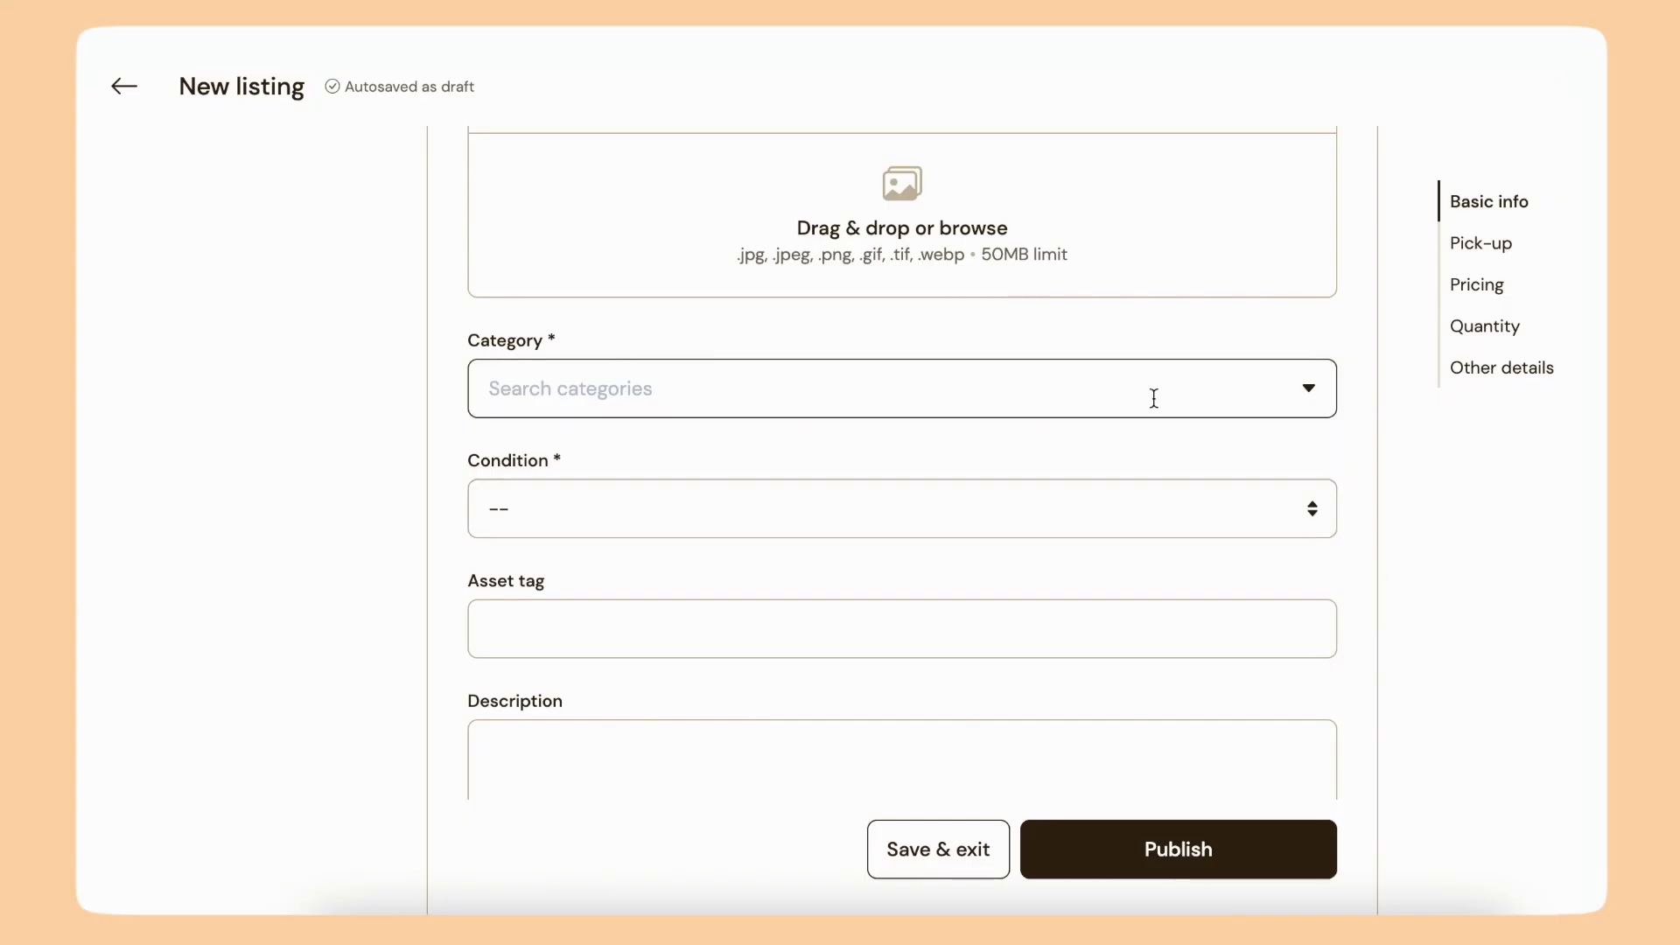
# Step: Set the category to Workspace > General Office > Office Supplies
pyautogui.click(1155, 400)
pyautogui.write('offic')
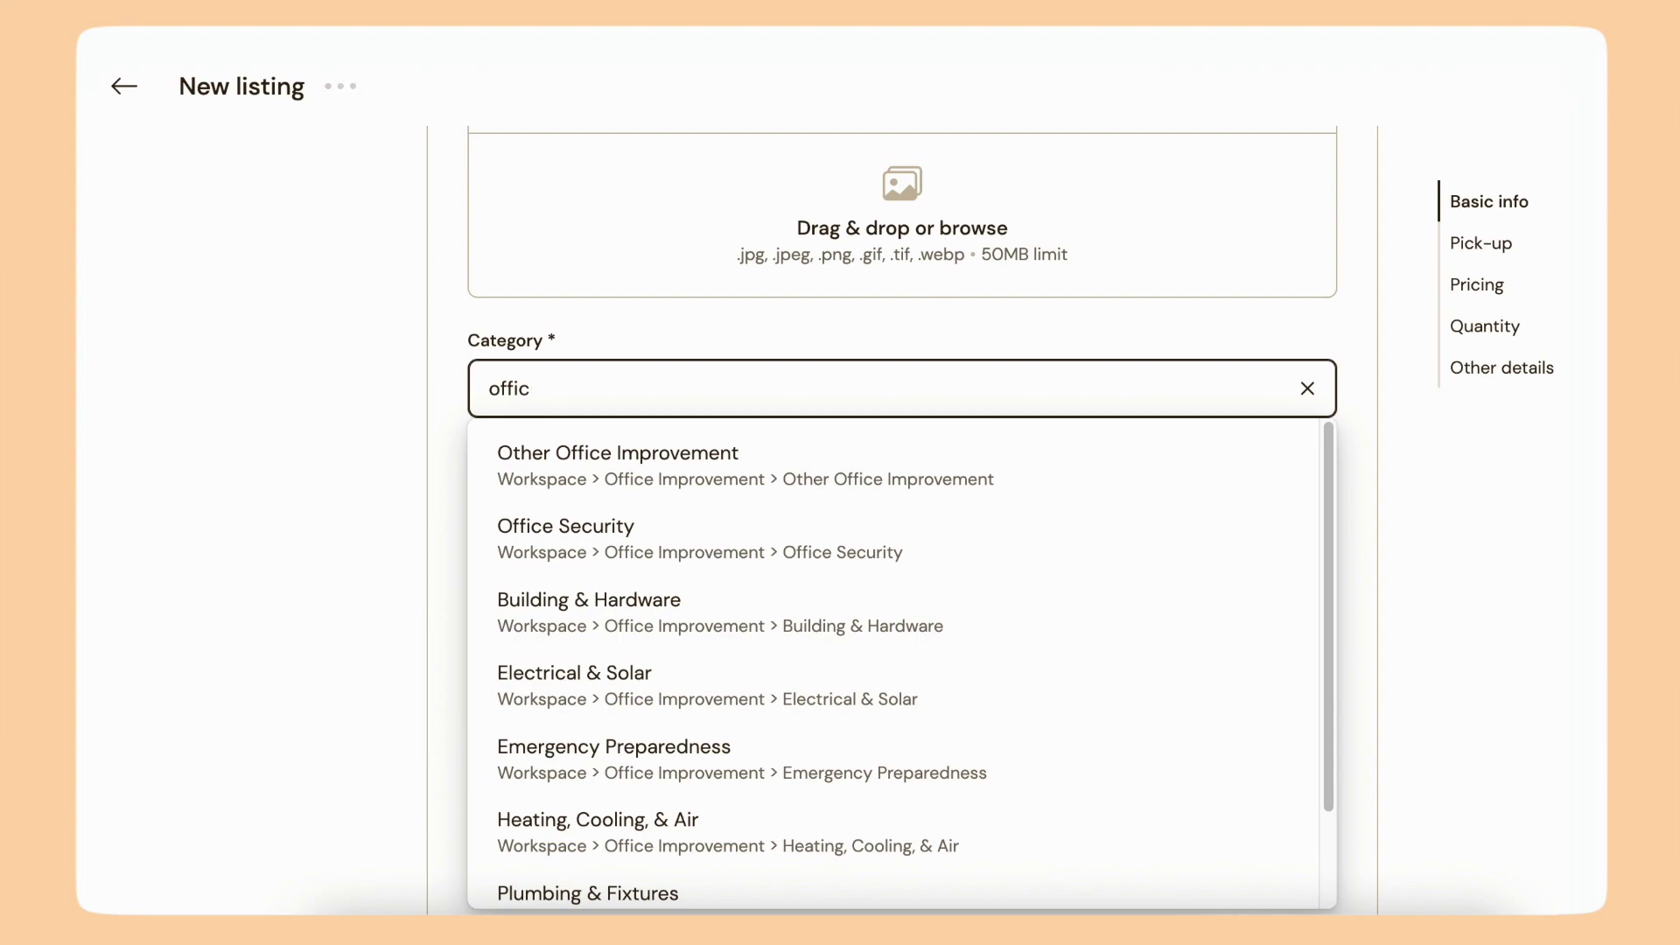
pyautogui.press('BackSpace')
pyautogui.press('BackSpace')
pyautogui.press('BackSpace')
pyautogui.press('BackSpace')
pyautogui.press('BackSpace')
pyautogui.press('BackSpace')
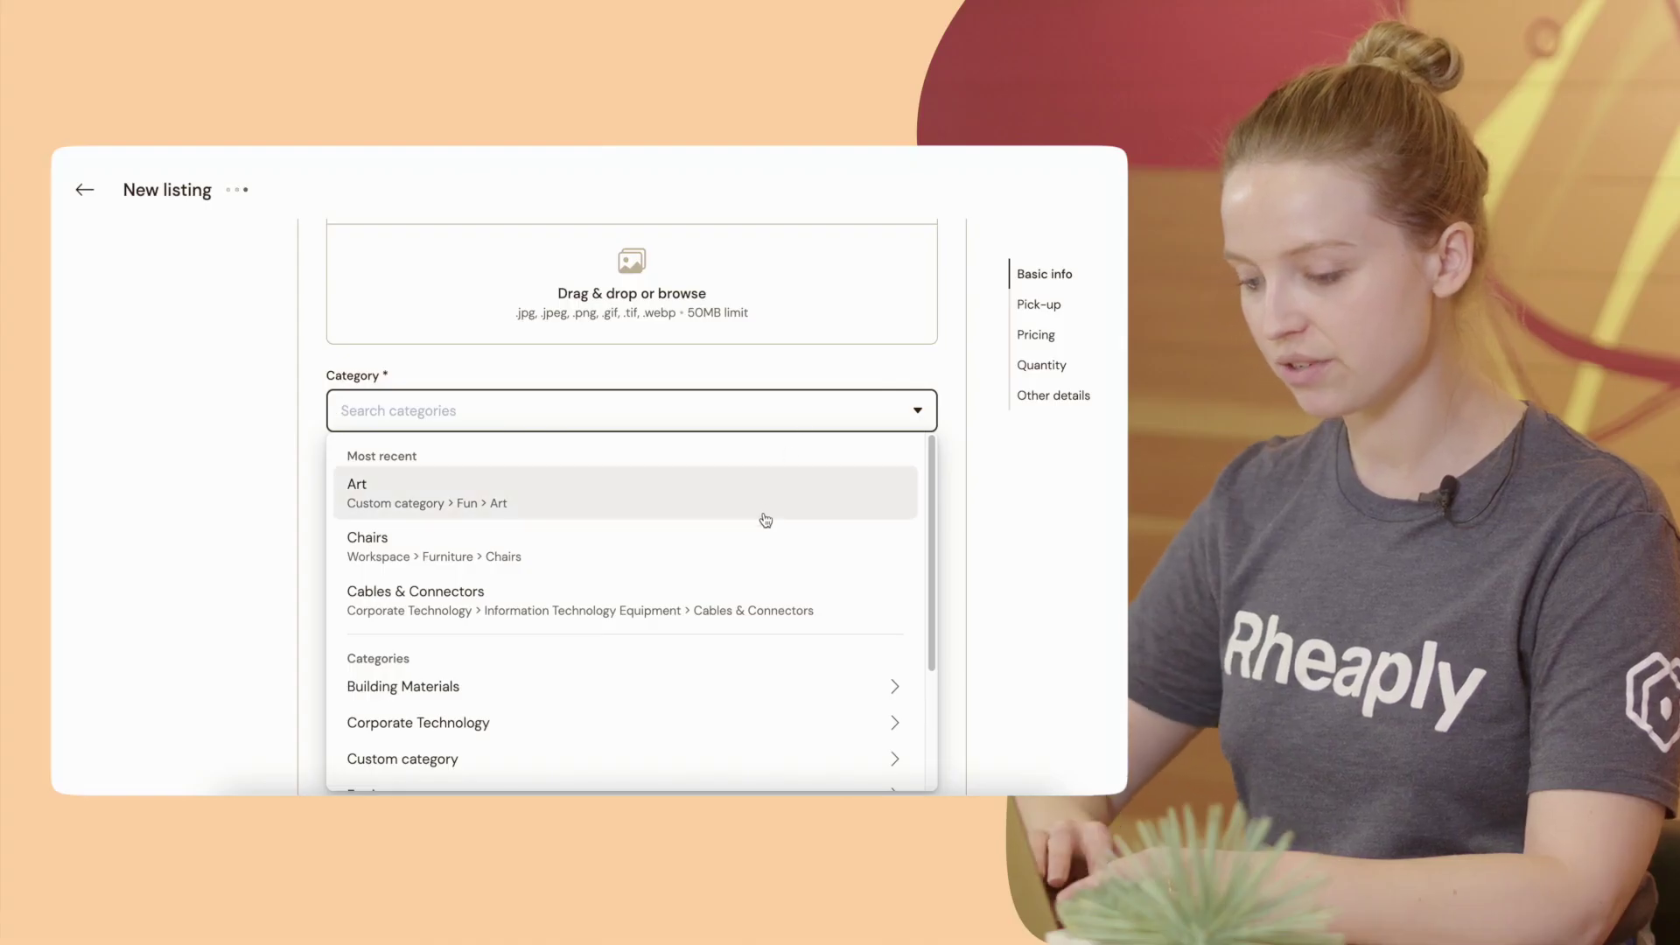
pyautogui.scroll(-2, 767, 513)
pyautogui.click(570, 770)
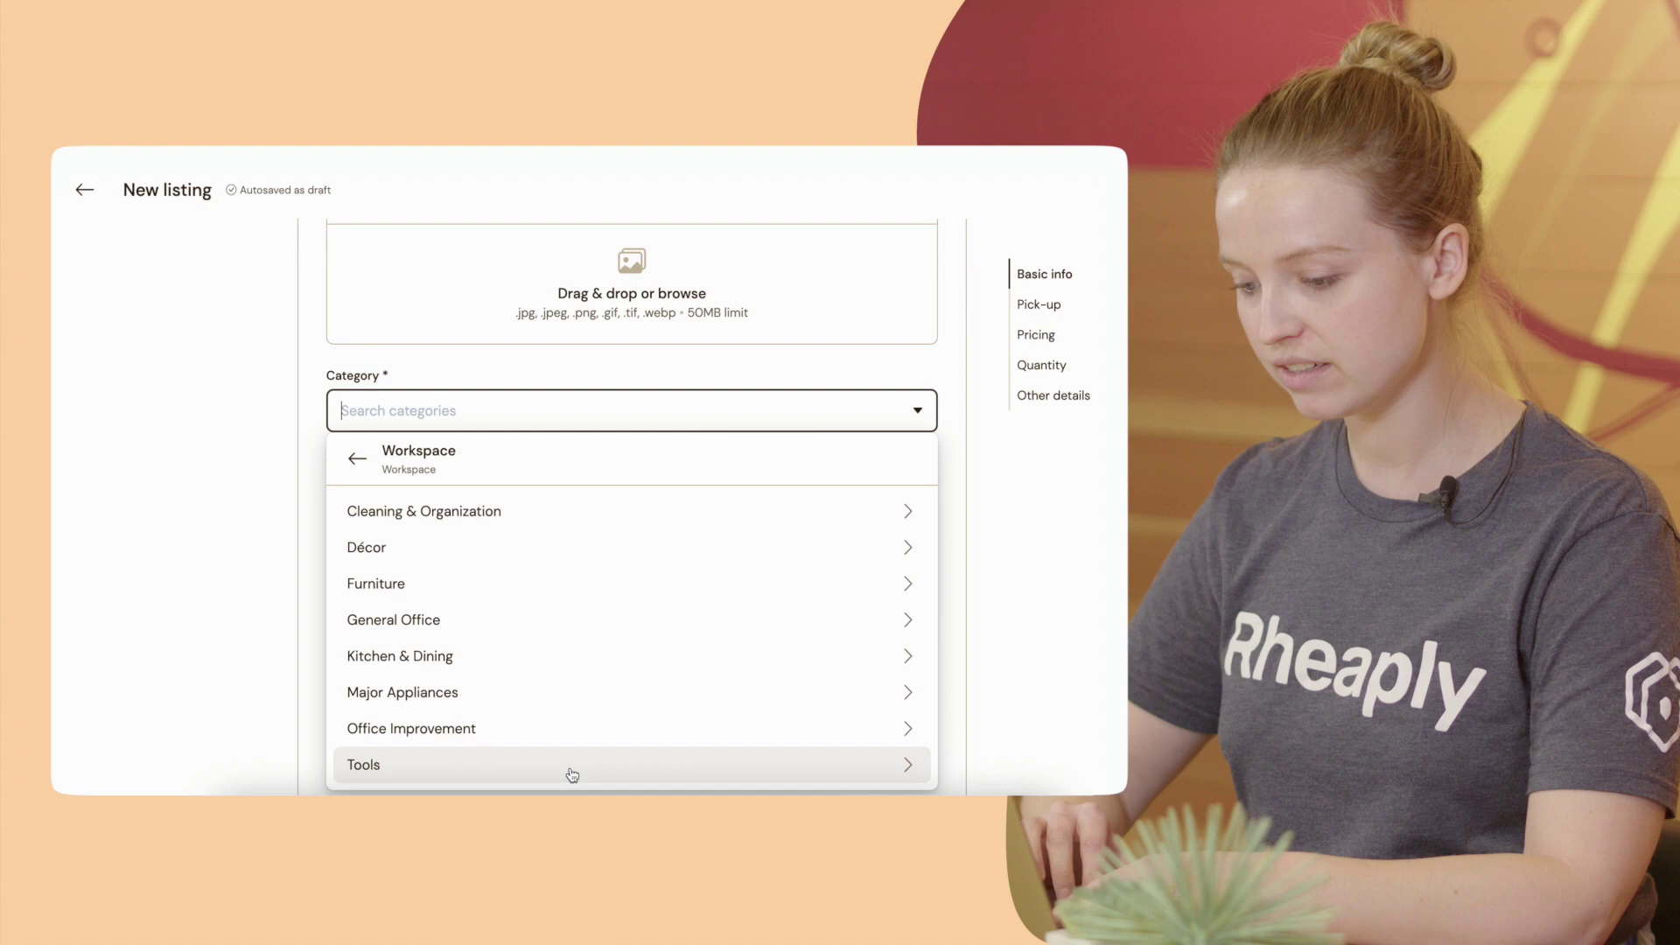
pyautogui.click(501, 625)
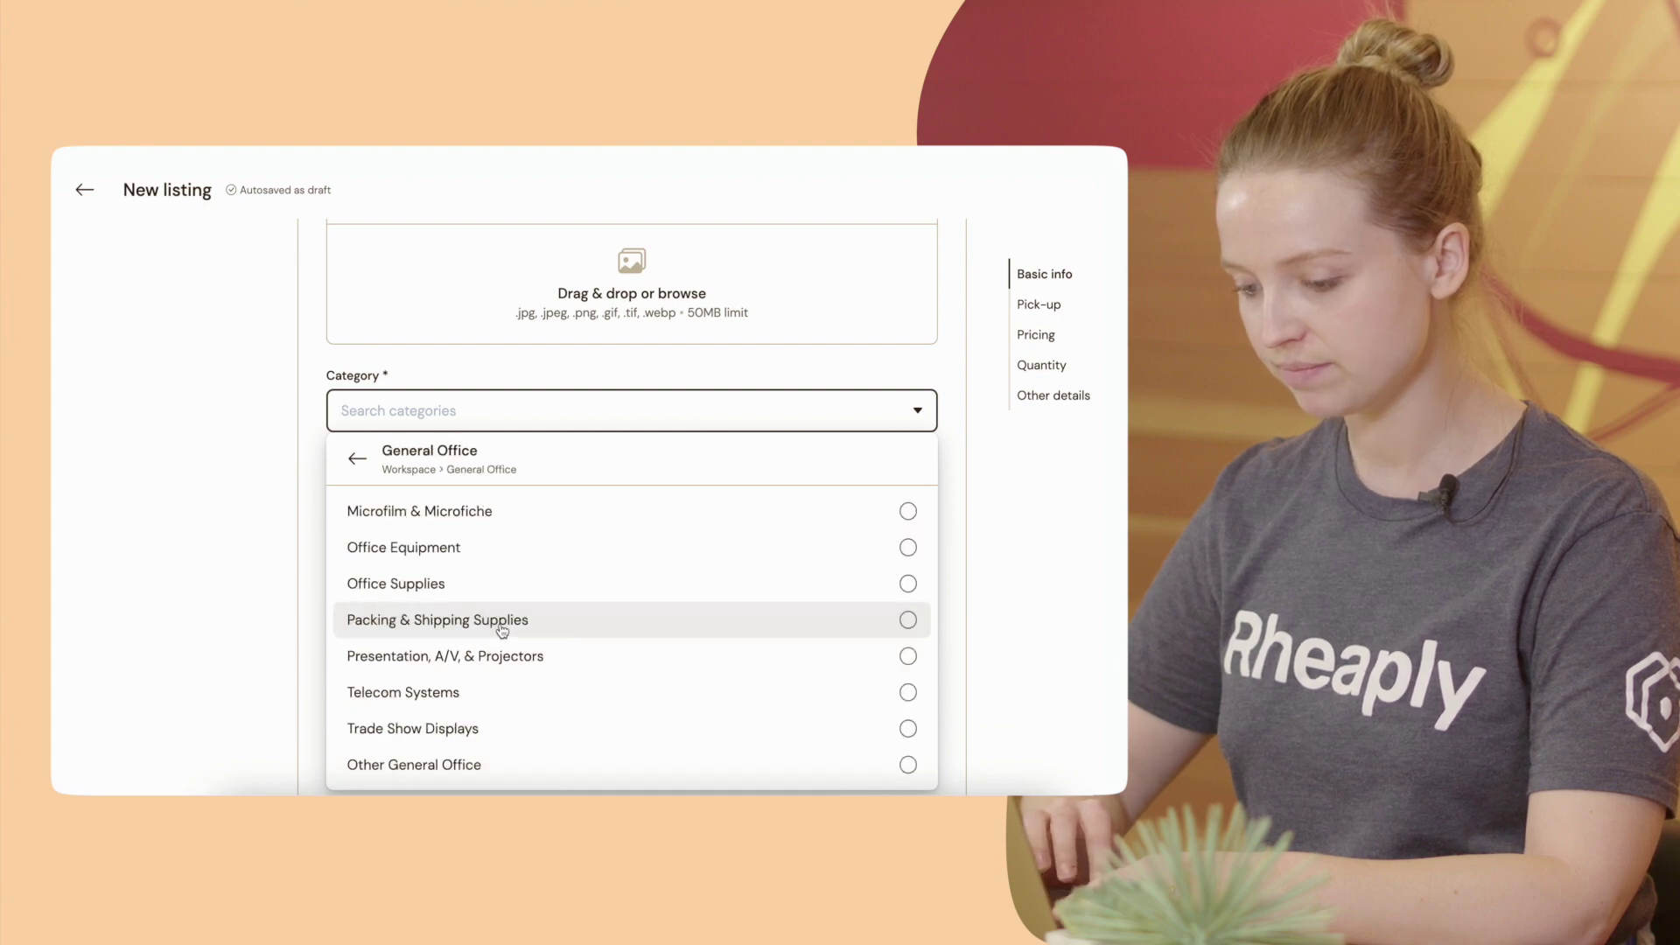
pyautogui.click(488, 583)
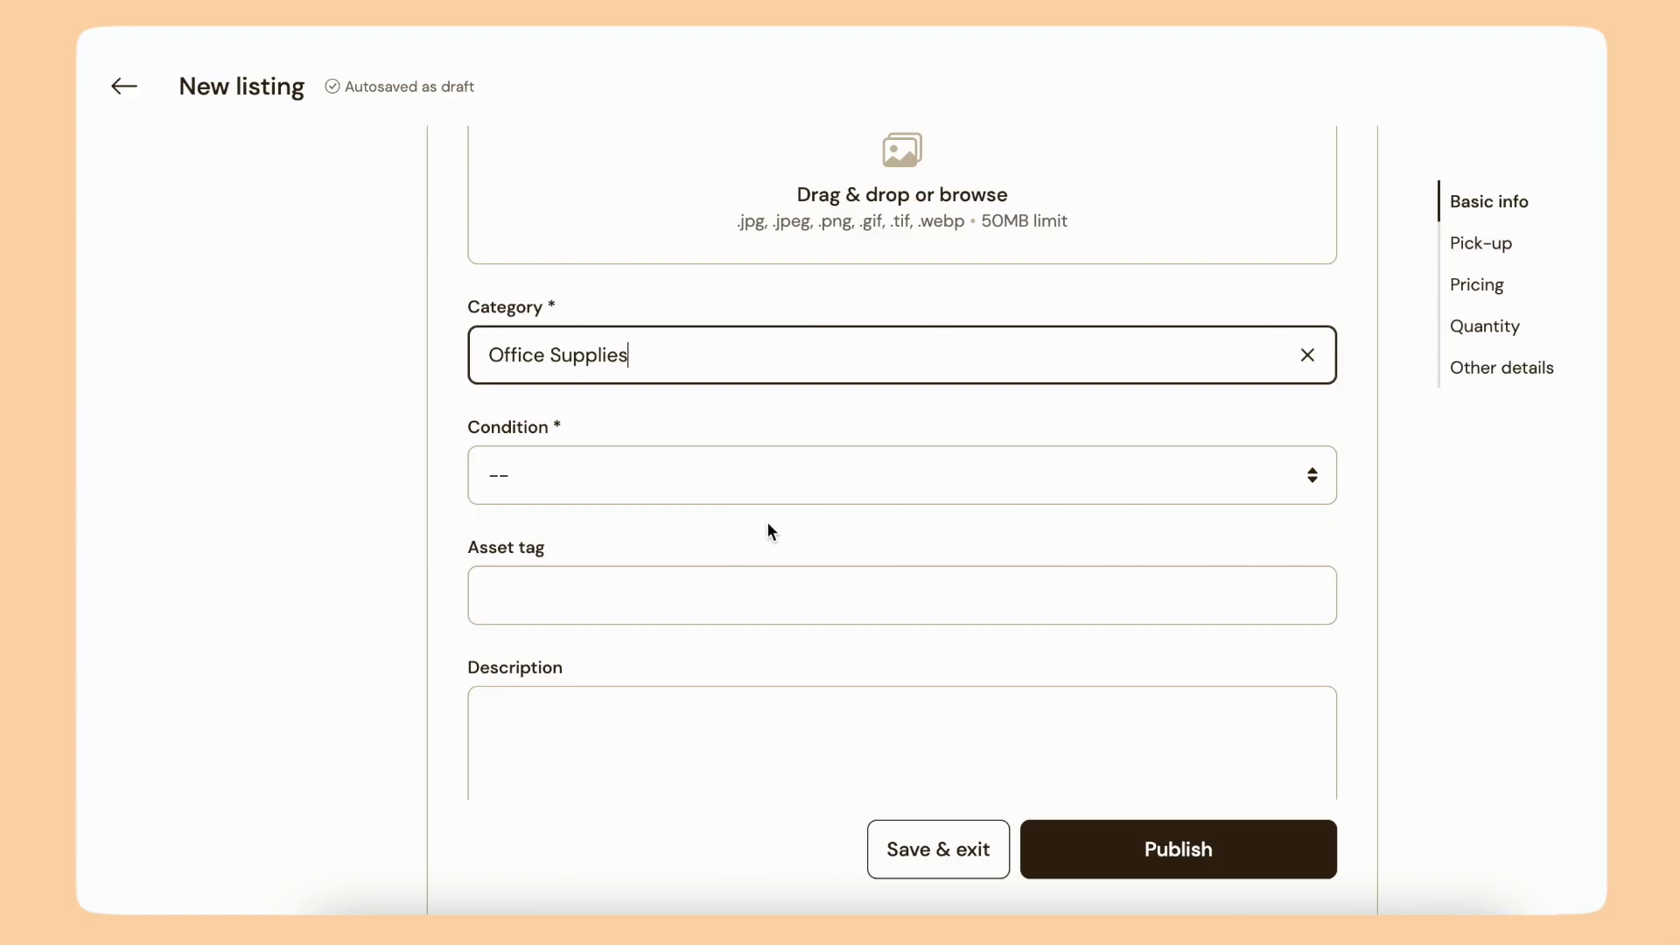
pyautogui.click(1177, 468)
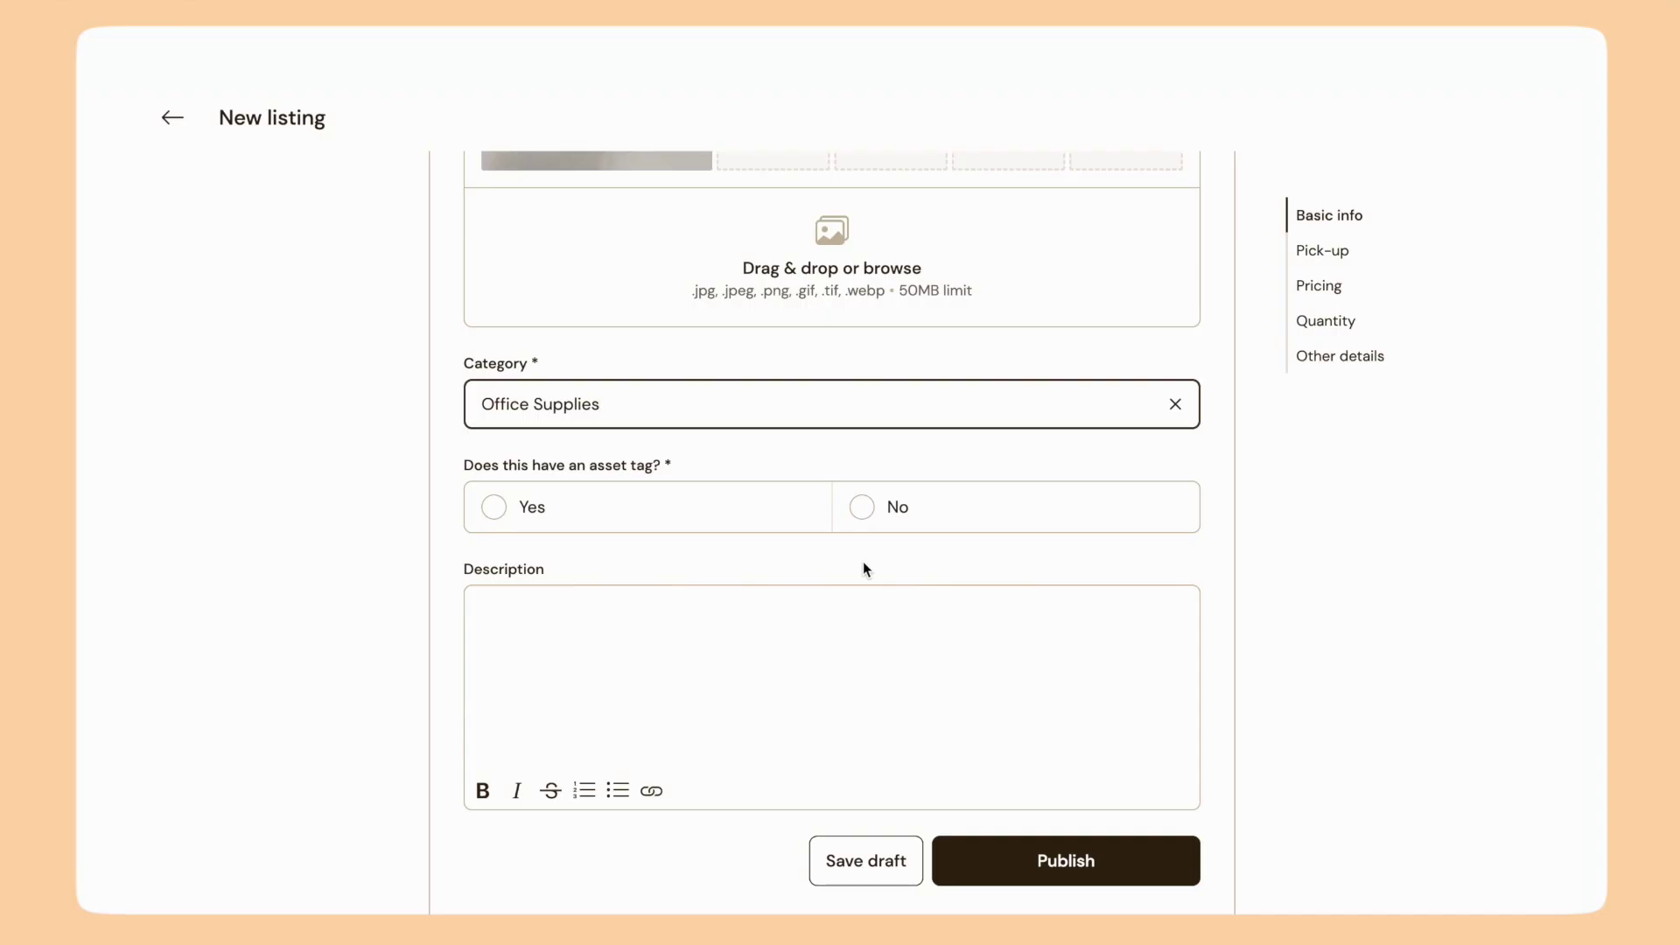
# Step: Answer No to the asset-tag question and tag the listing Project xyz
pyautogui.click(862, 507)
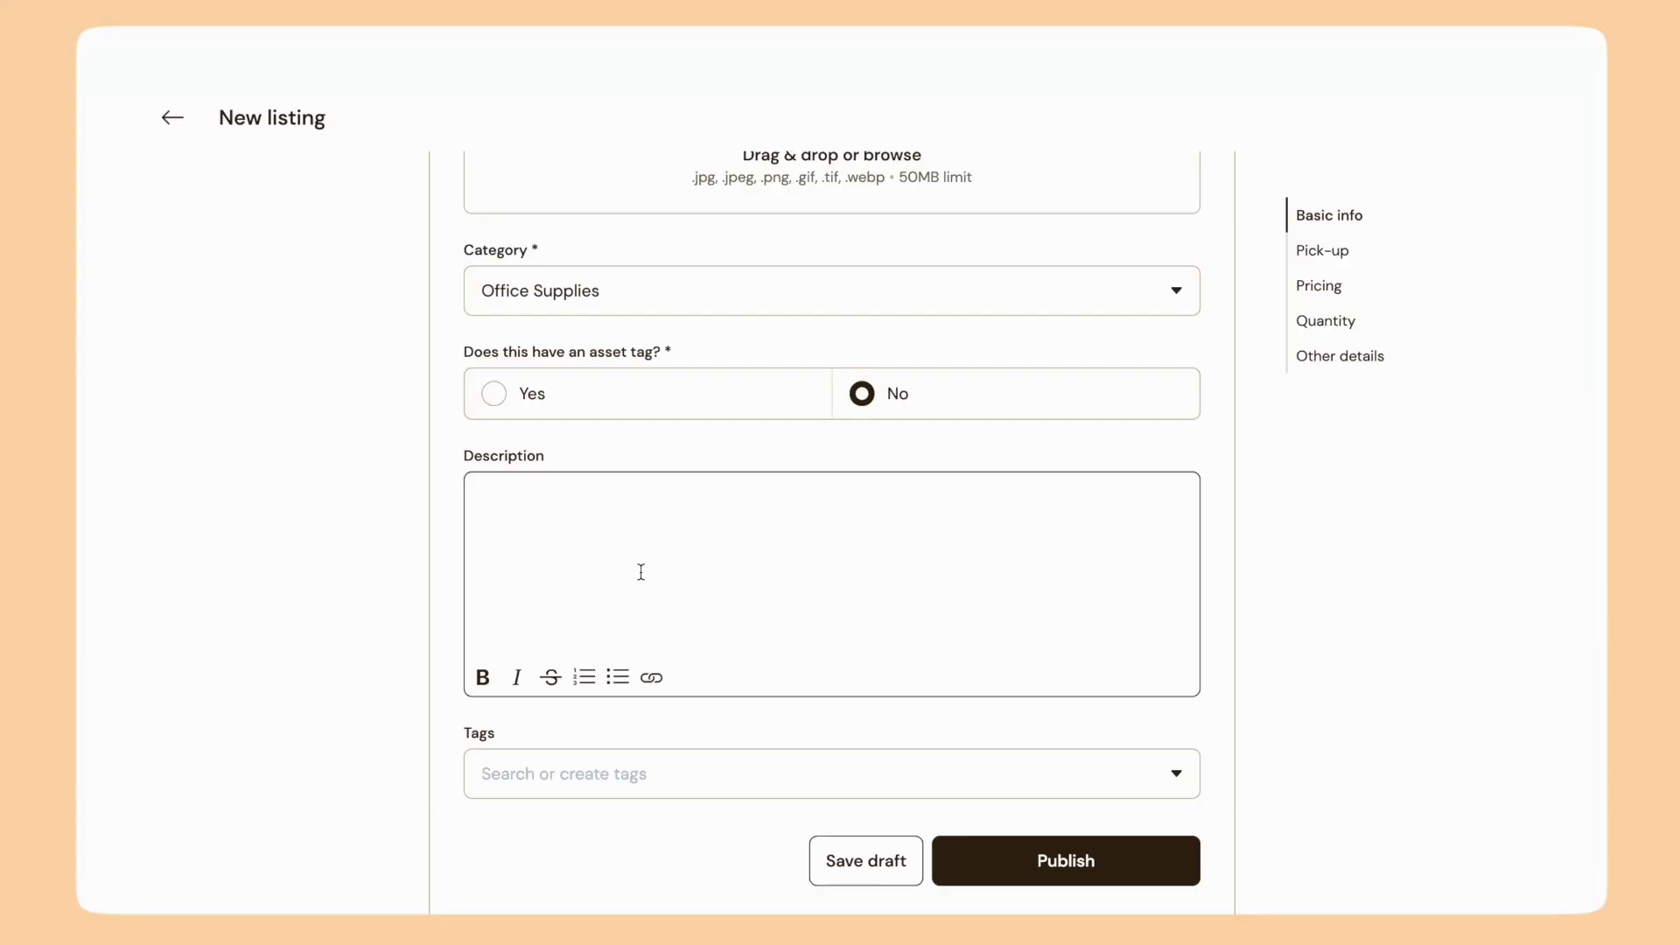
pyautogui.scroll(-1, 641, 564)
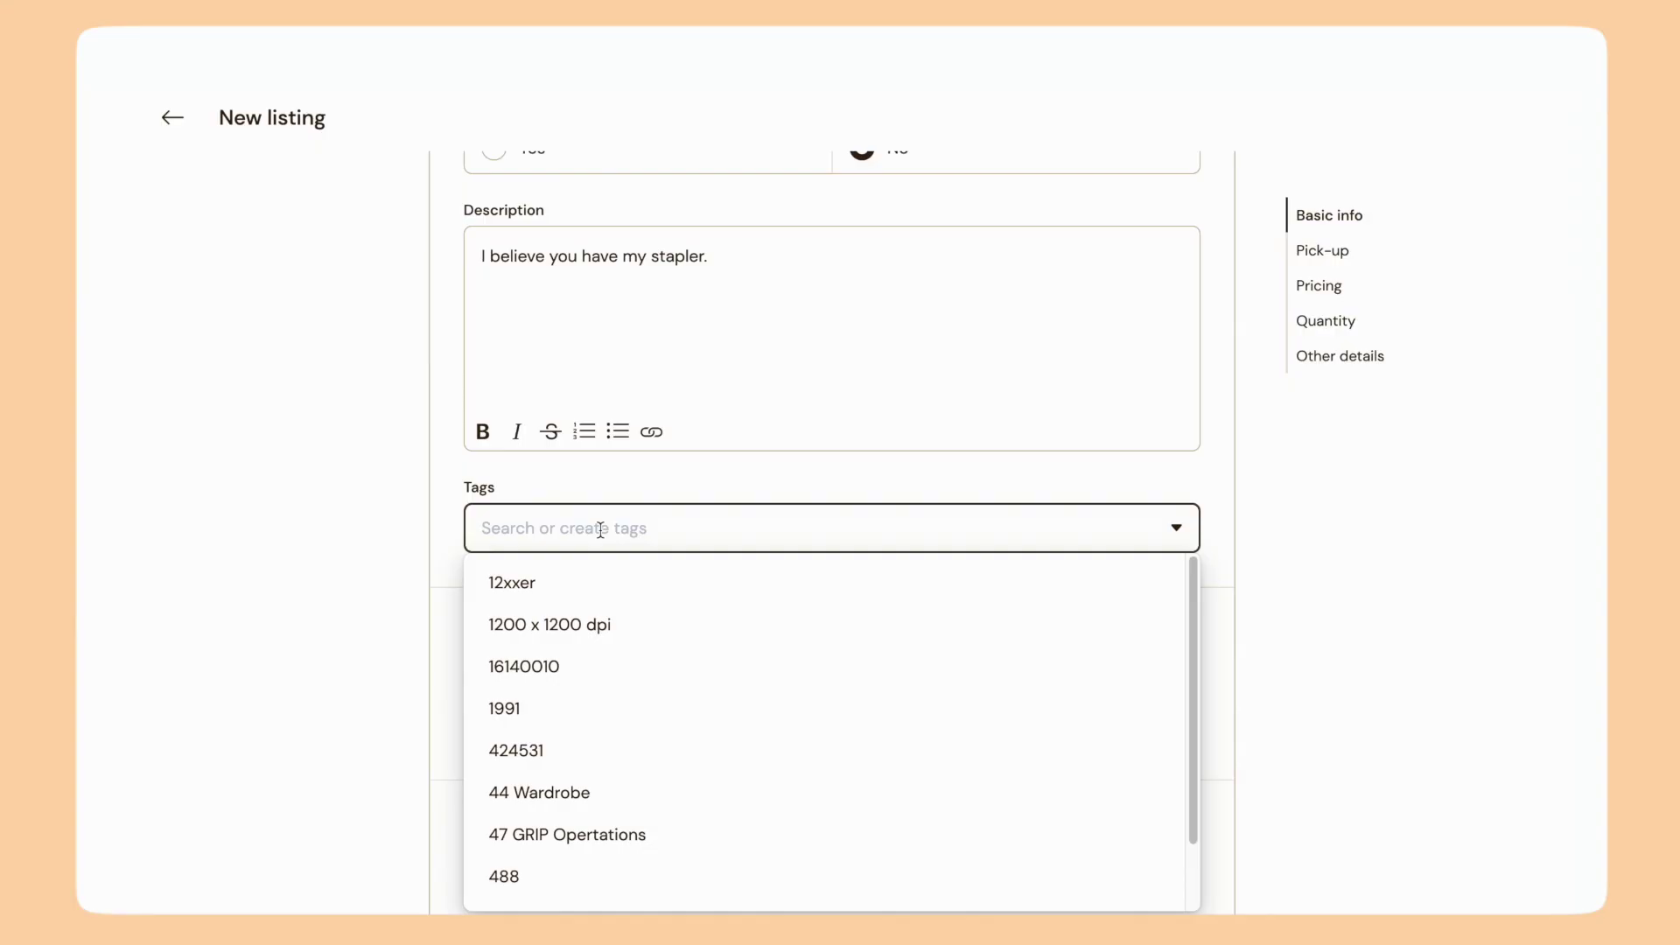
pyautogui.write('proj')
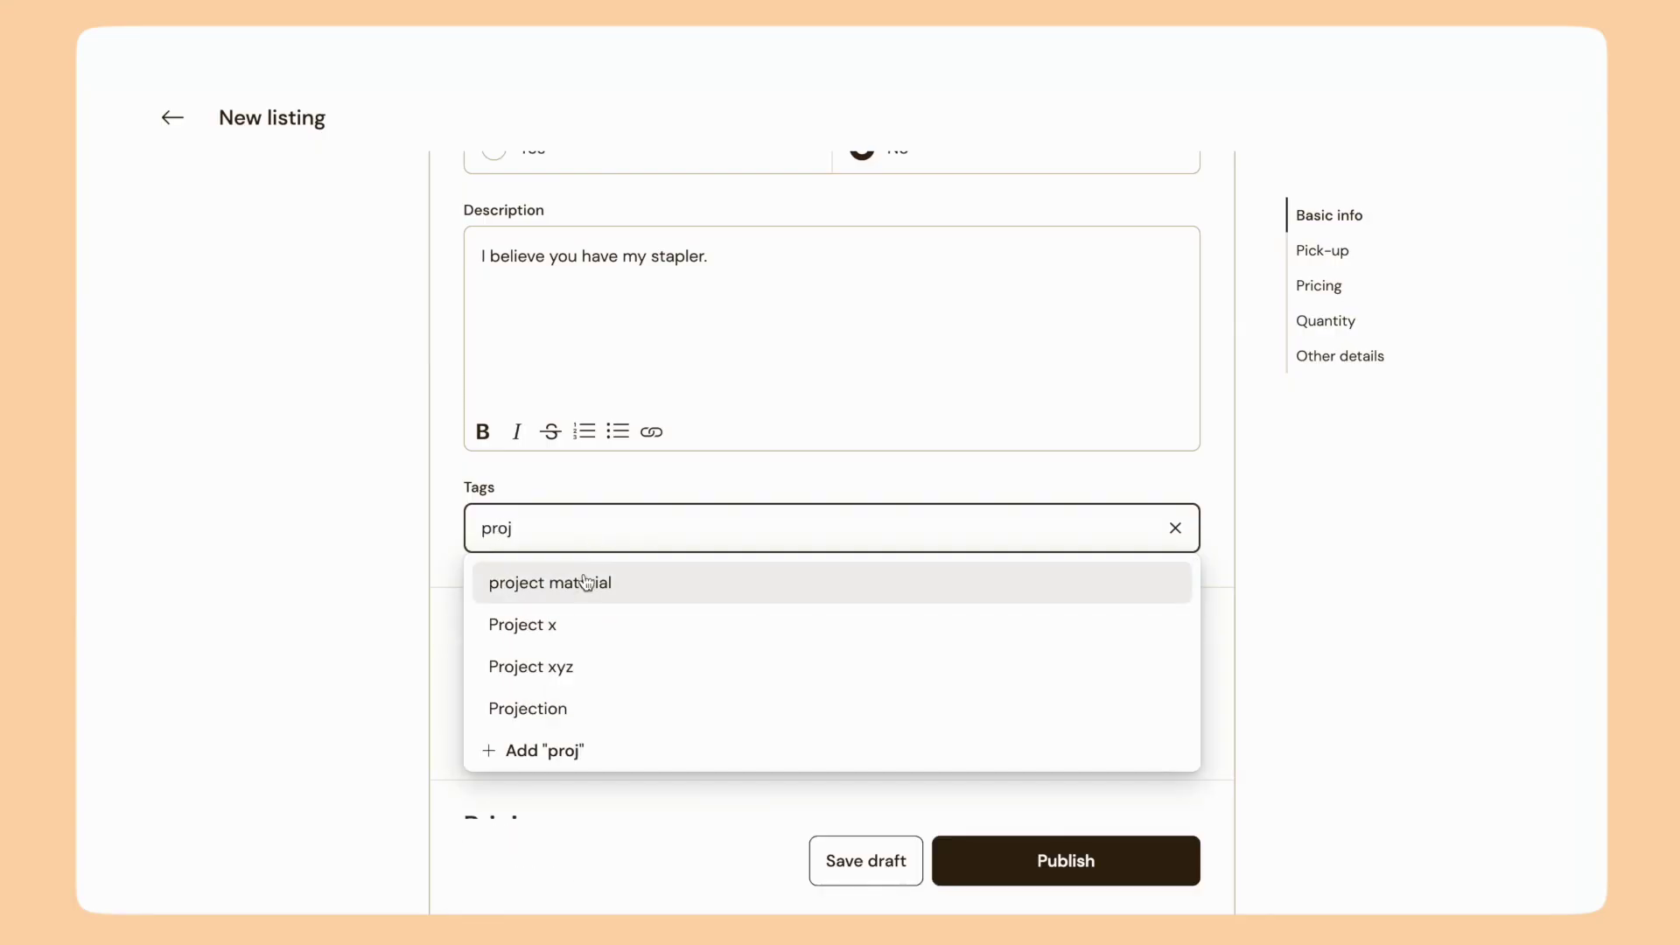
pyautogui.click(564, 667)
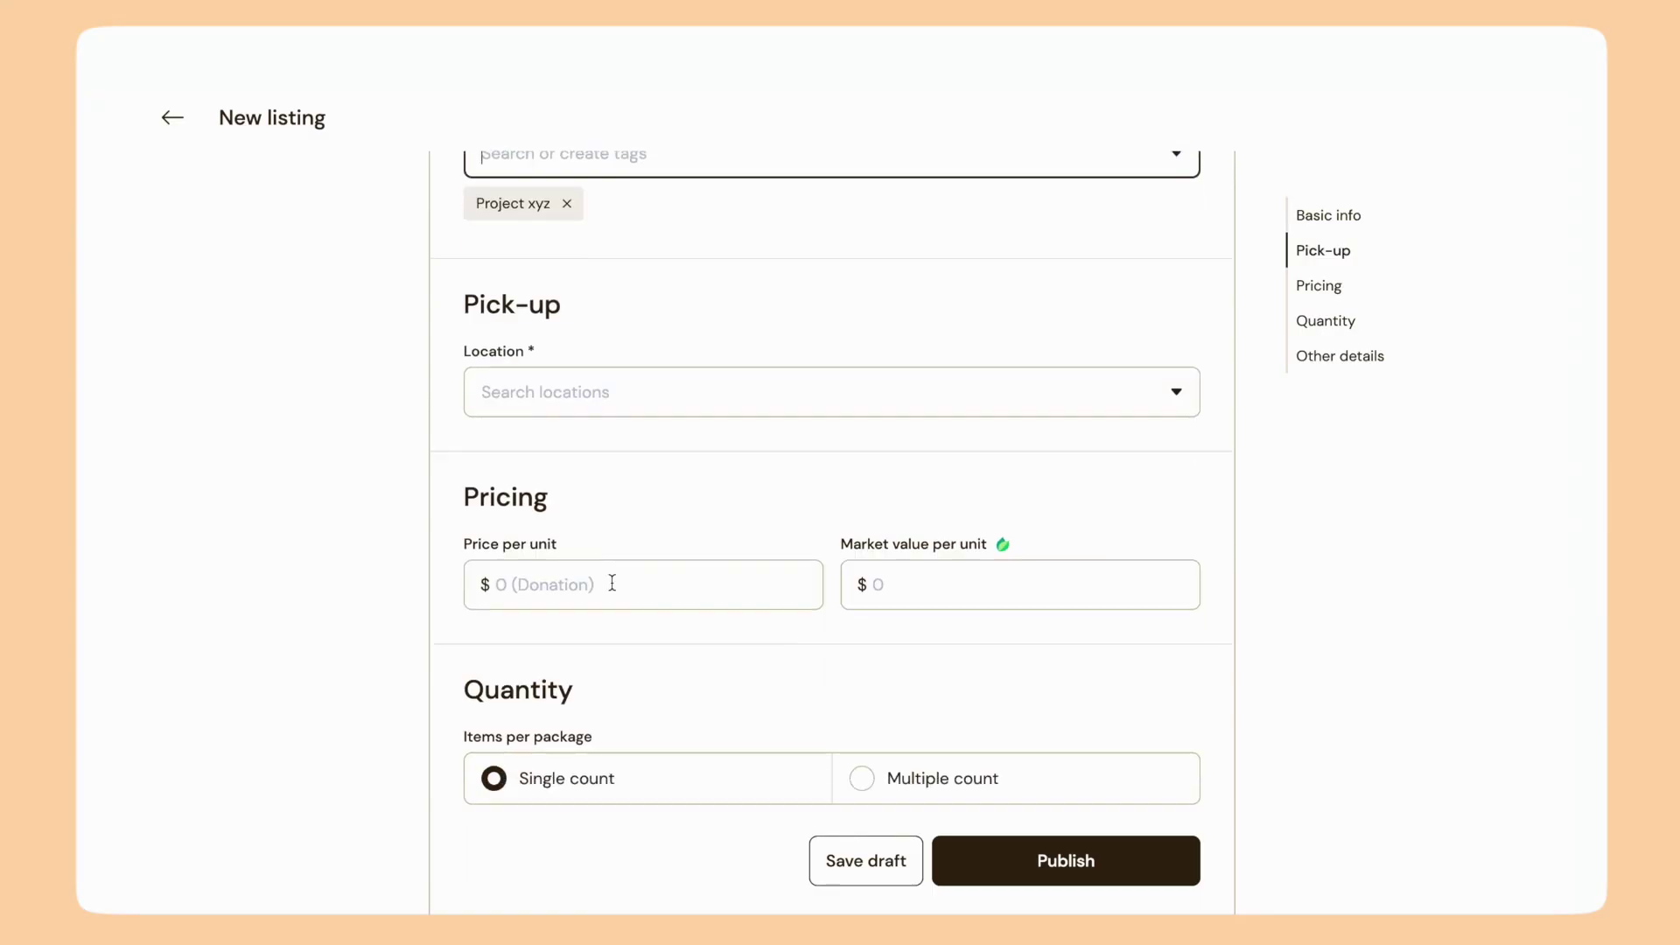
# Step: Set the pick-up location to East Campus > Merchandise Mart > Floor 3 > Room 3
pyautogui.click(693, 381)
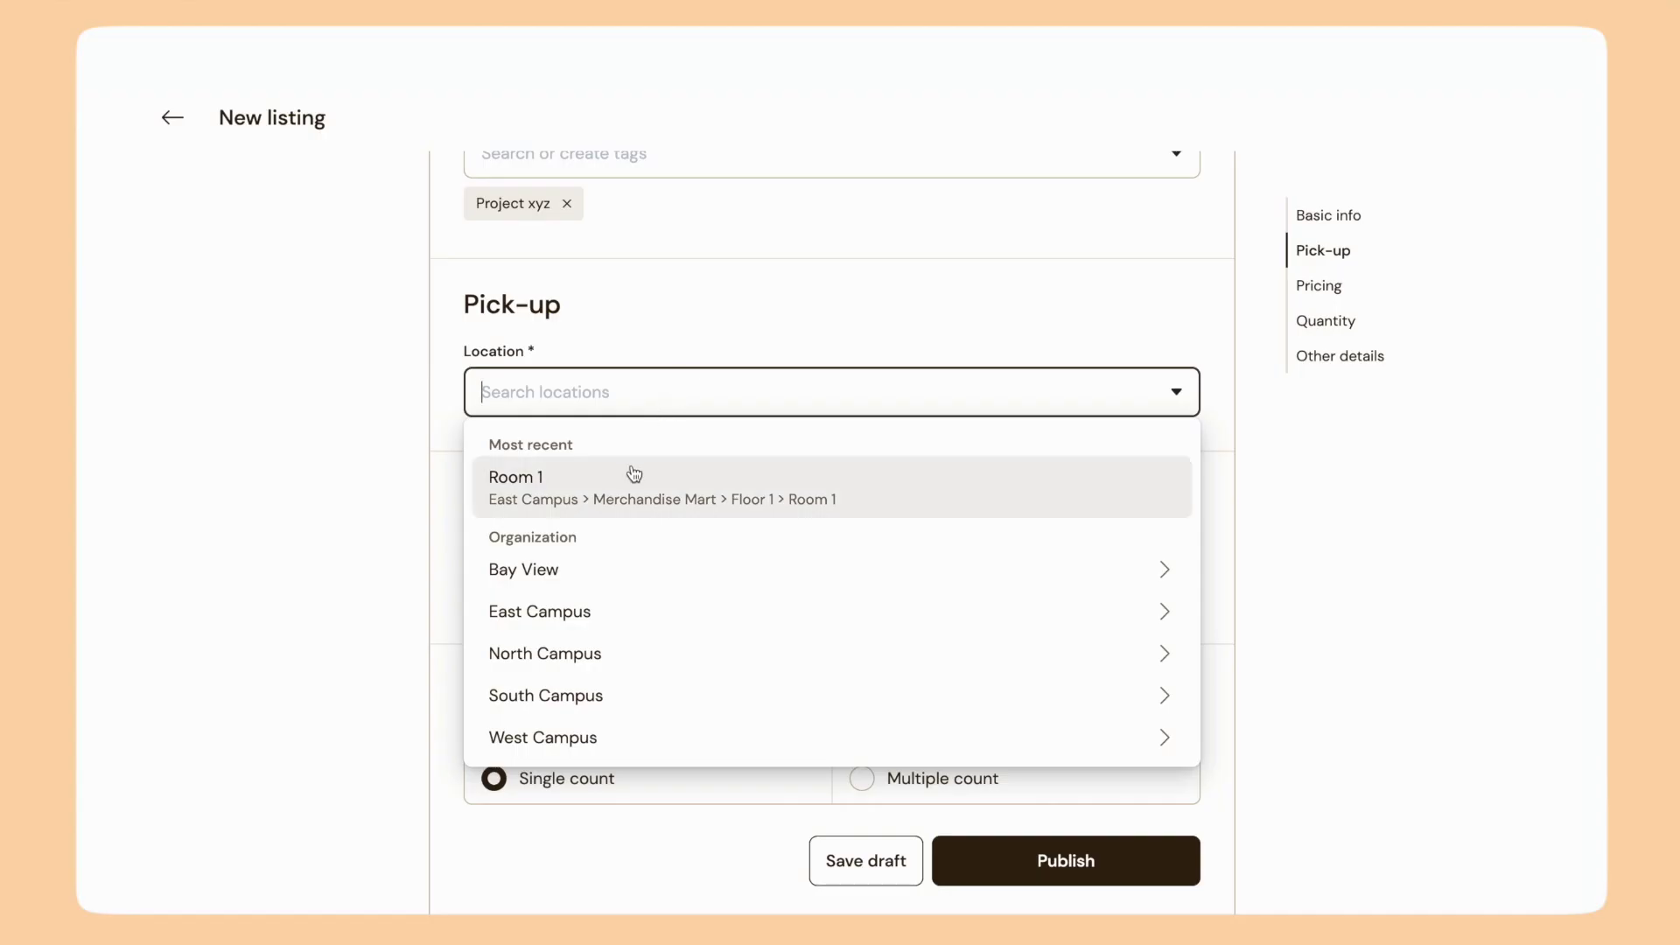
pyautogui.click(566, 617)
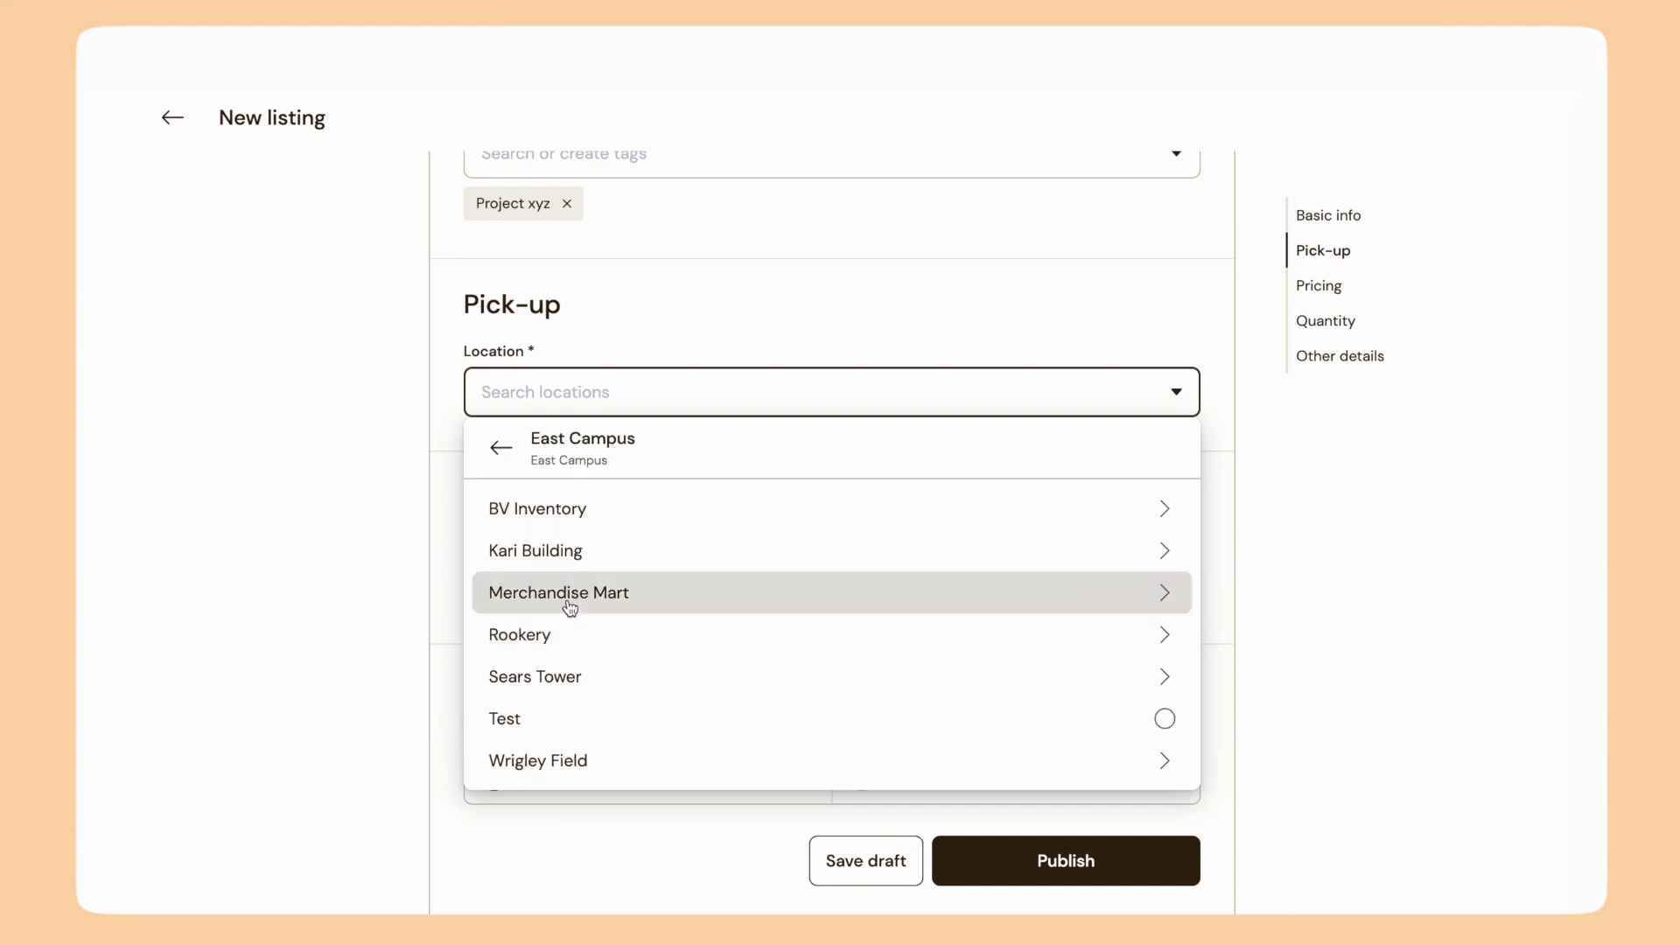
pyautogui.click(564, 602)
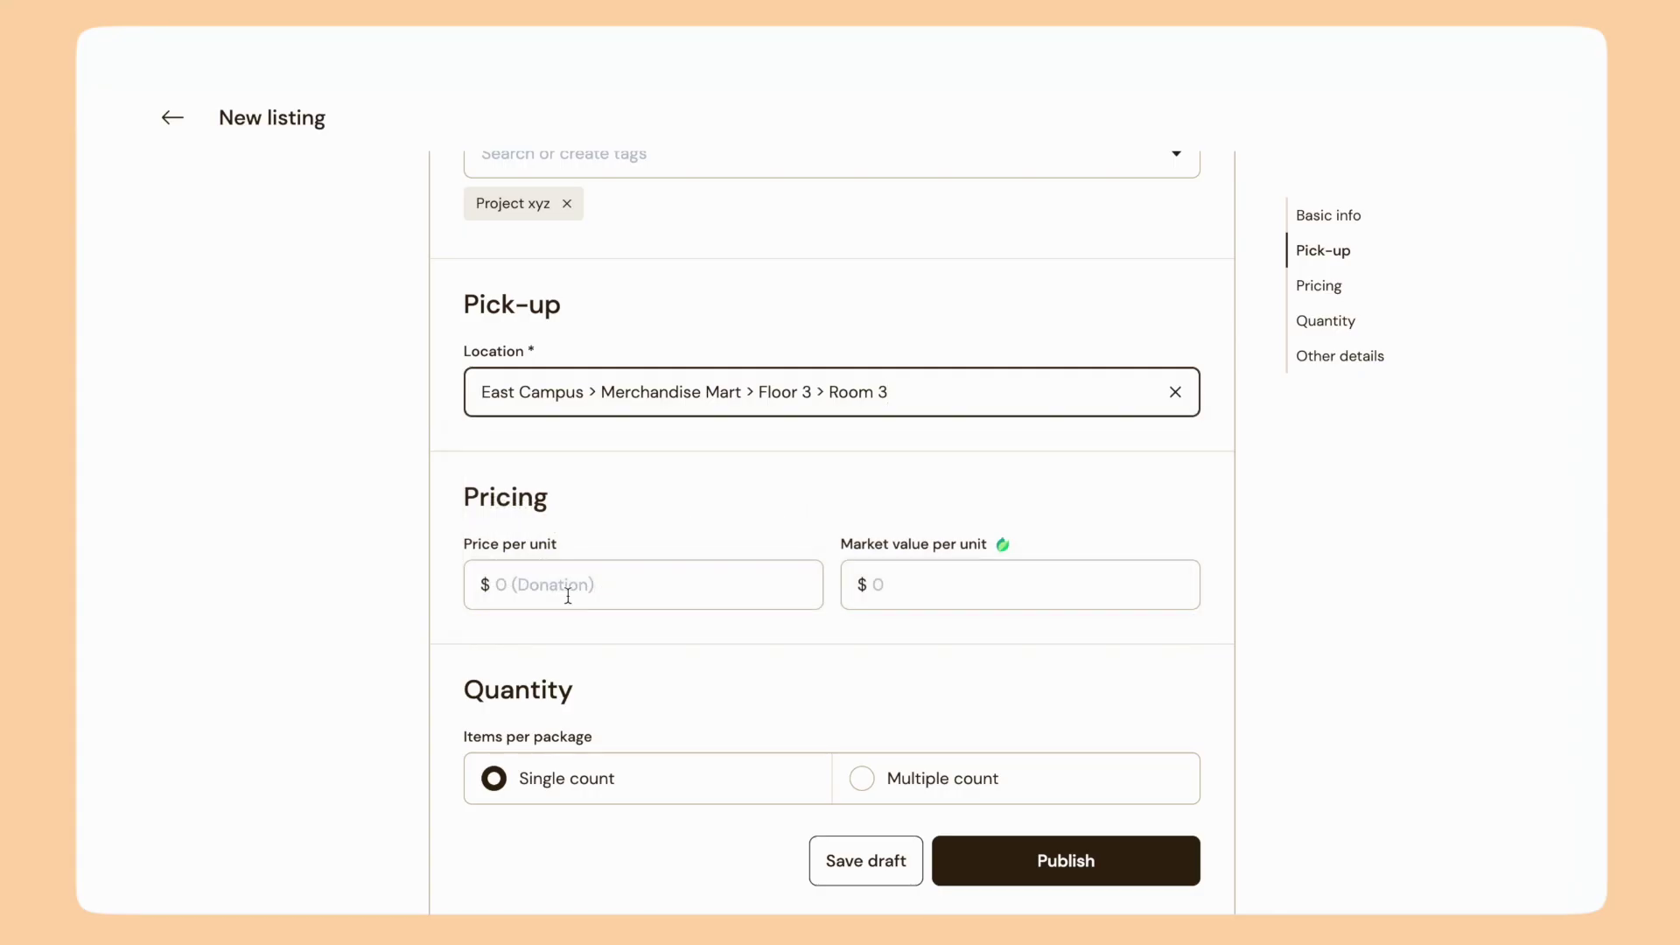
pyautogui.scroll(-2, 567, 596)
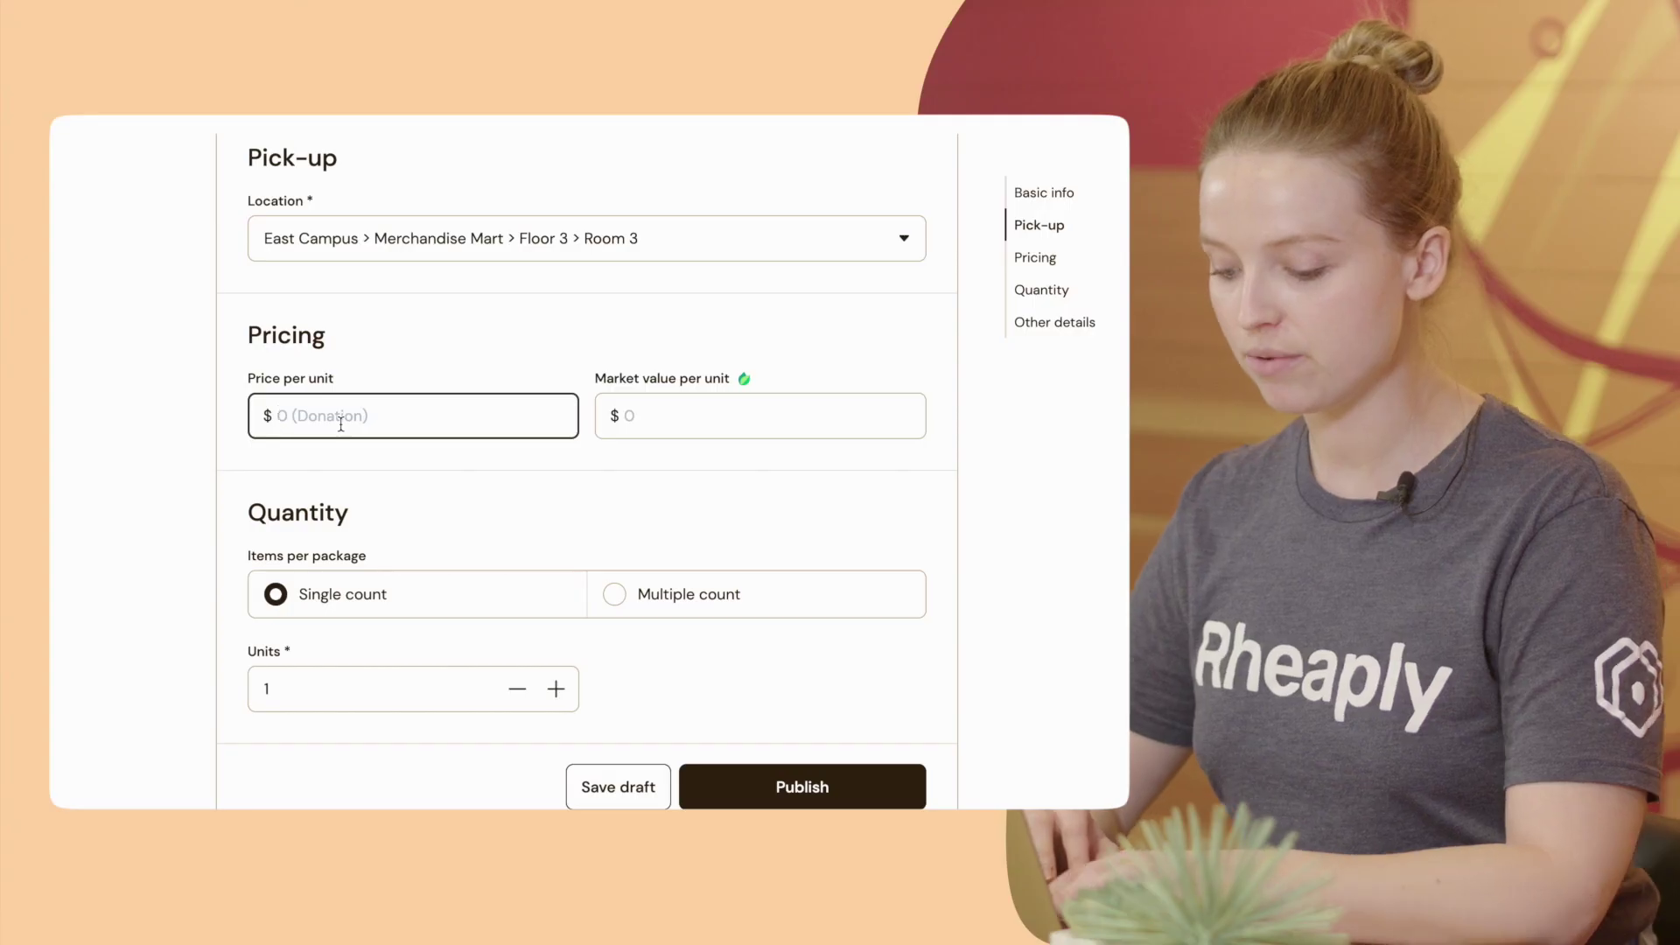
# Step: Enter $5 price and $7 market value per unit, with multiple count of 10 units
pyautogui.write('5')
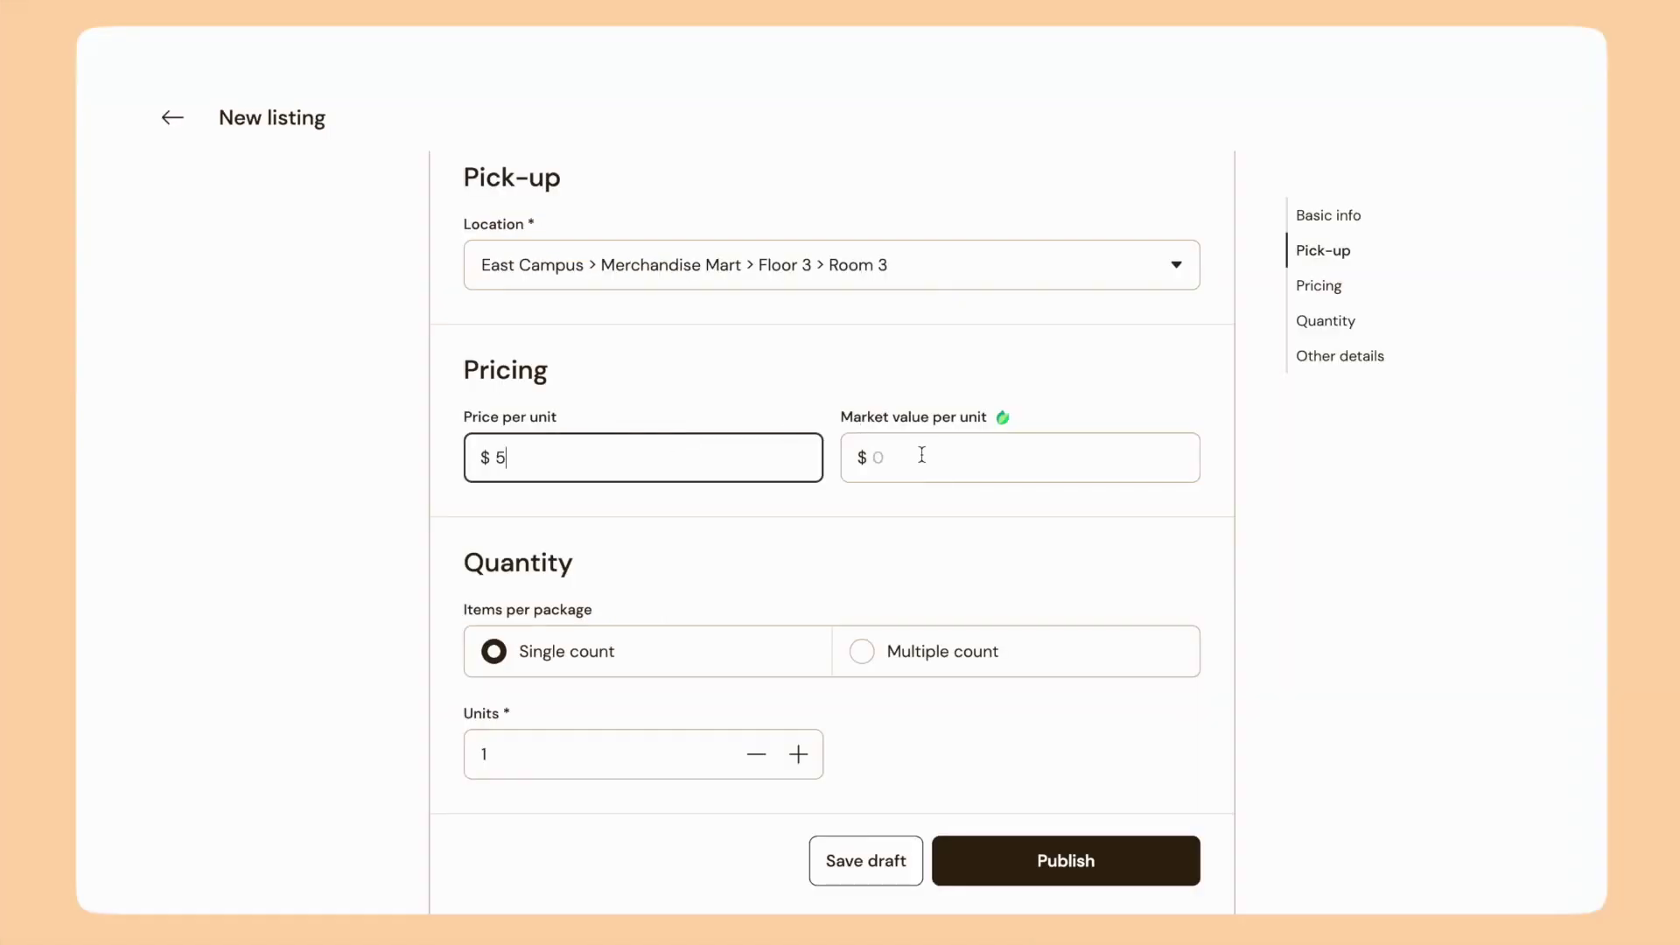
pyautogui.click(685, 419)
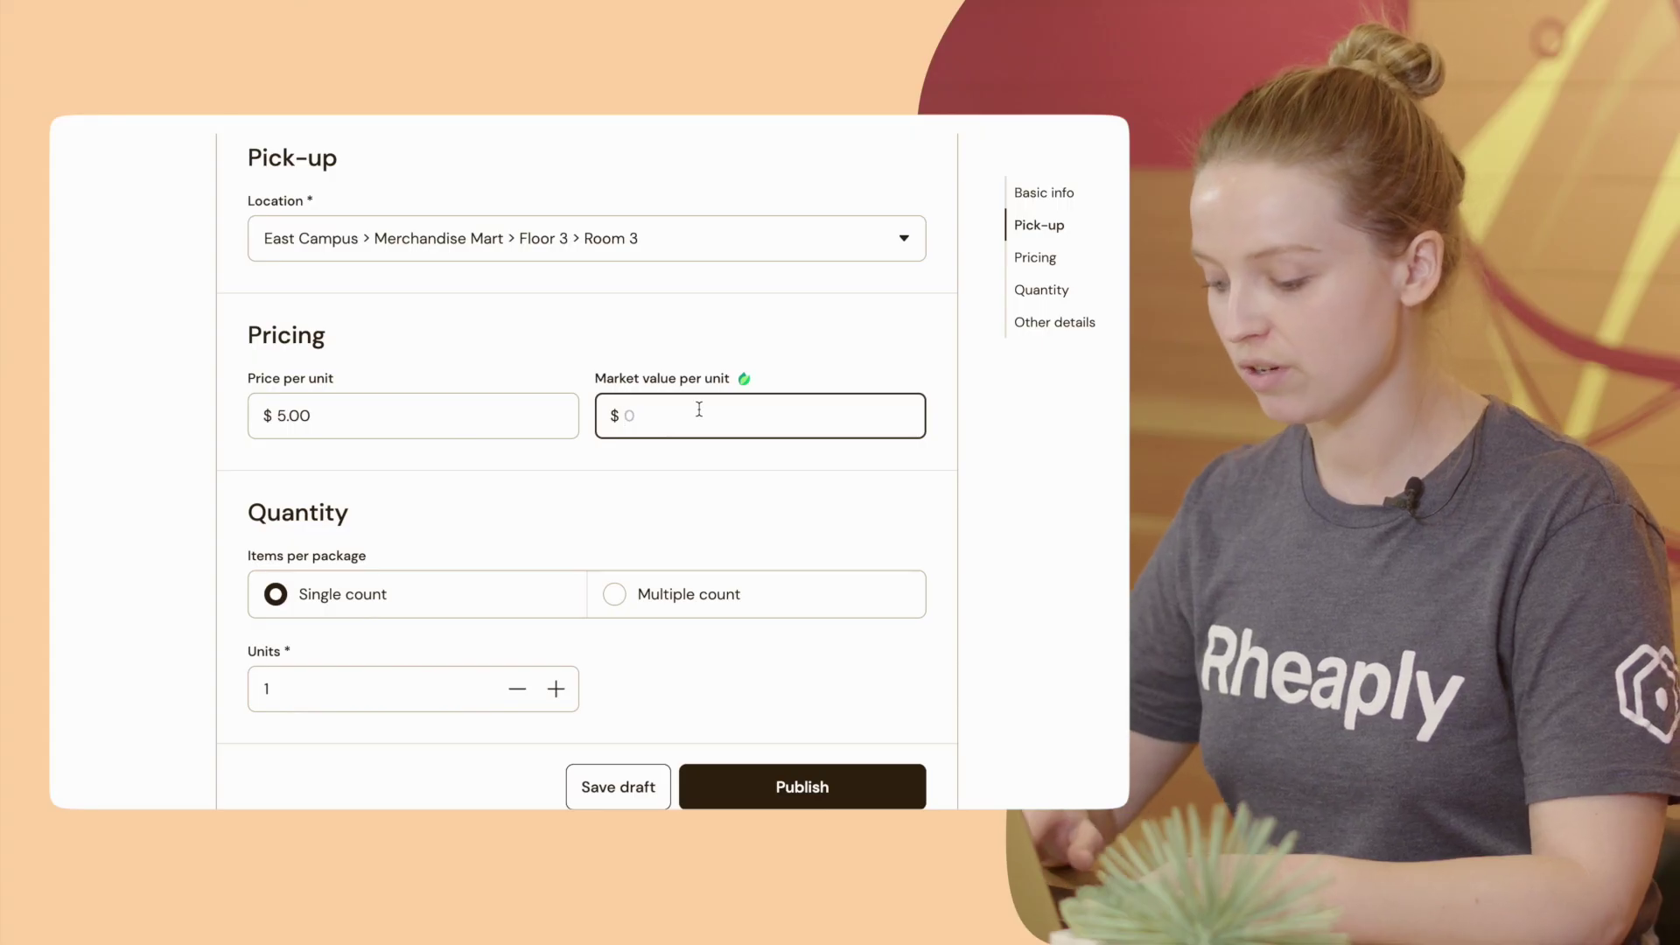
pyautogui.write('7')
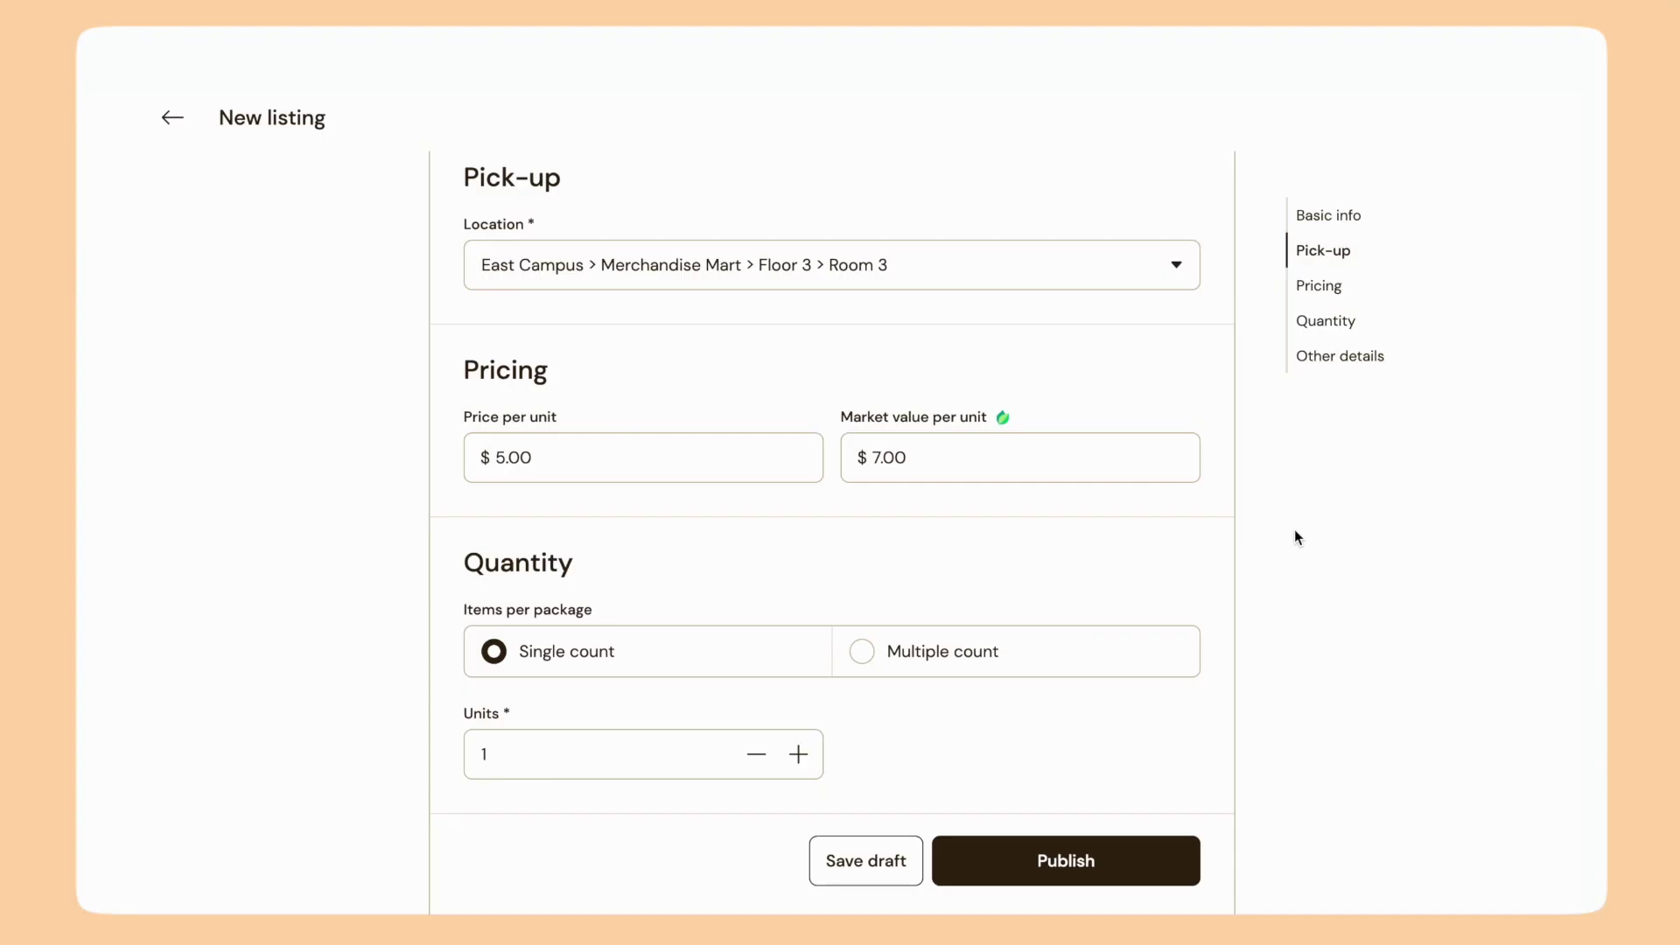
pyautogui.scroll(-3, 1294, 529)
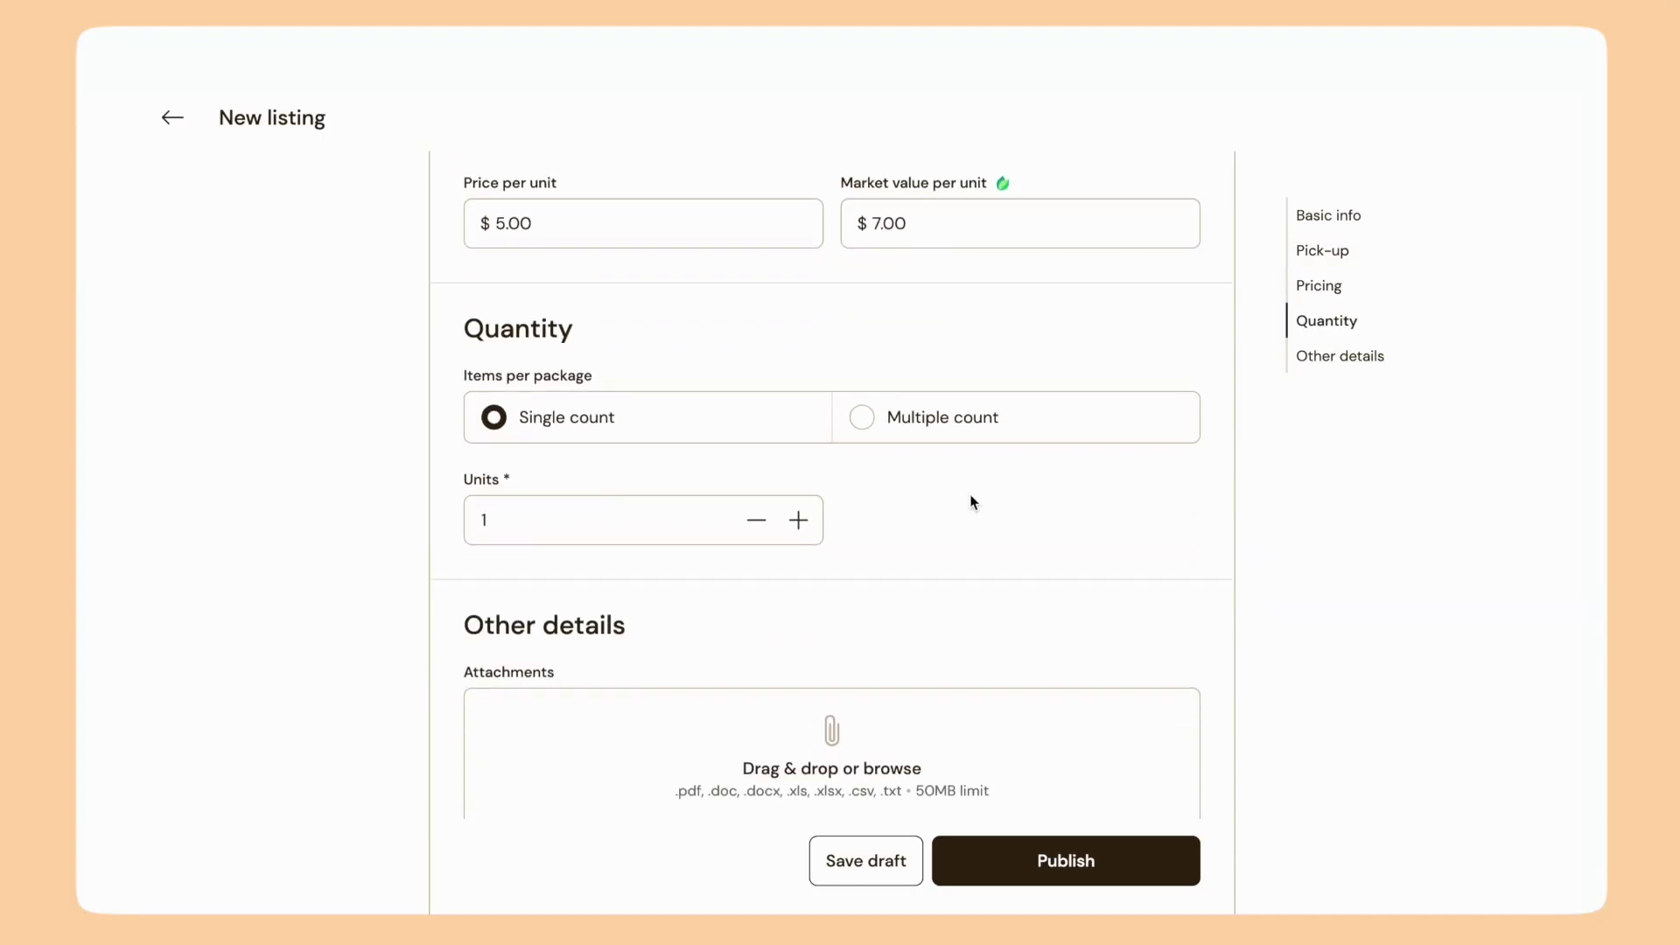
pyautogui.click(530, 527)
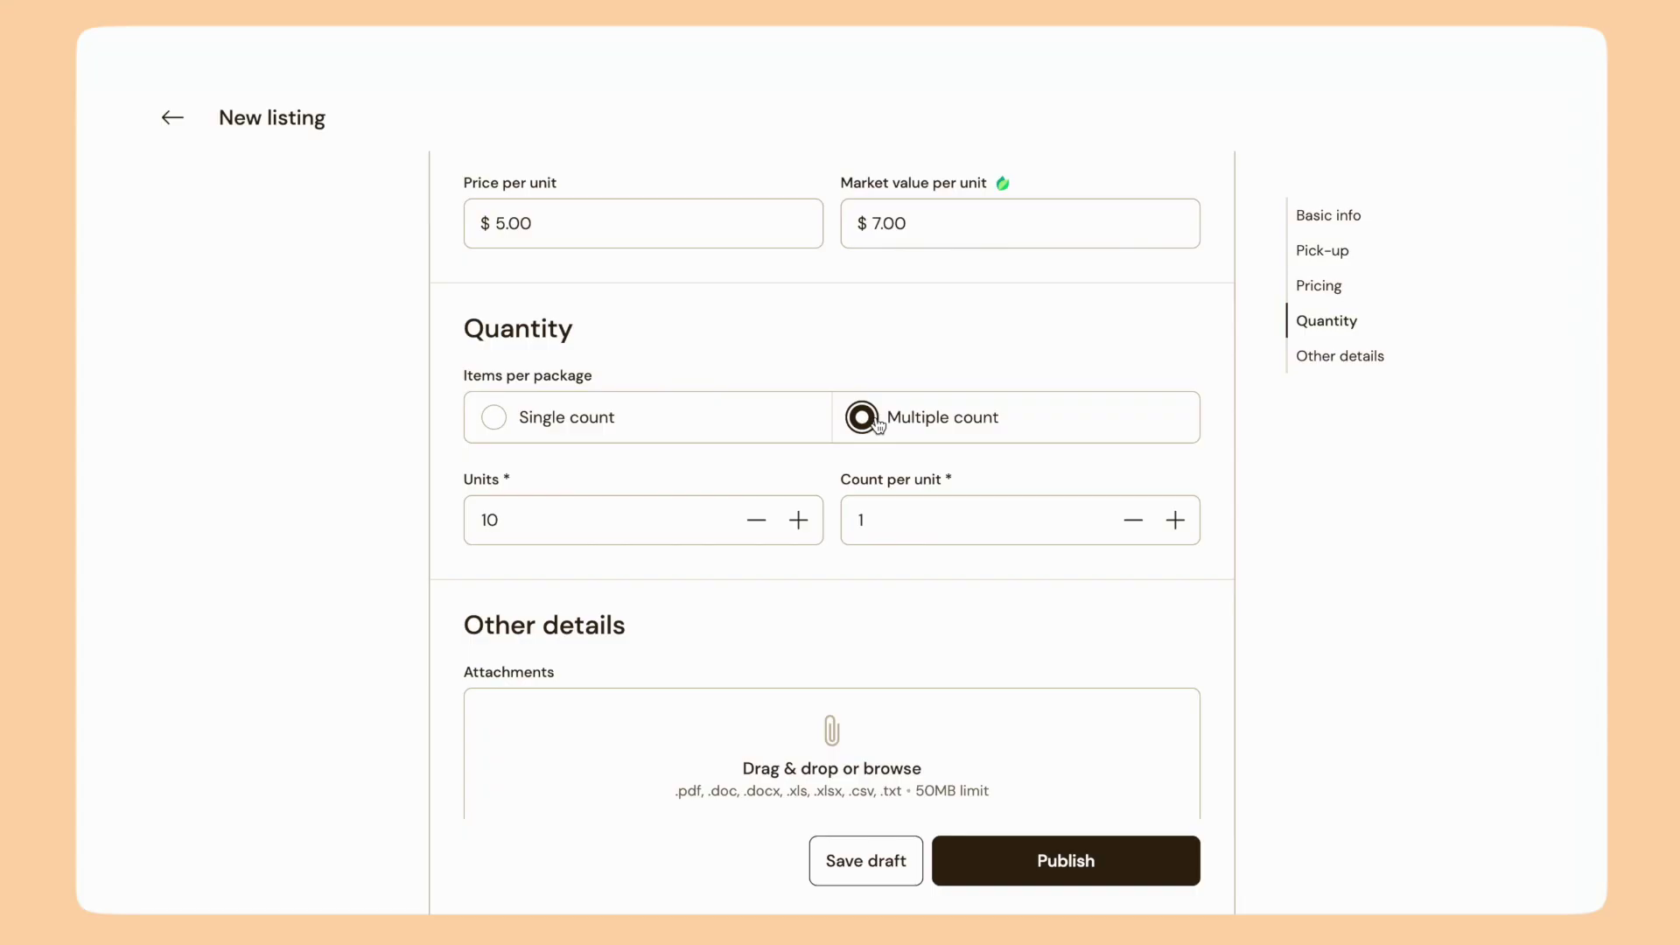
pyautogui.click(582, 512)
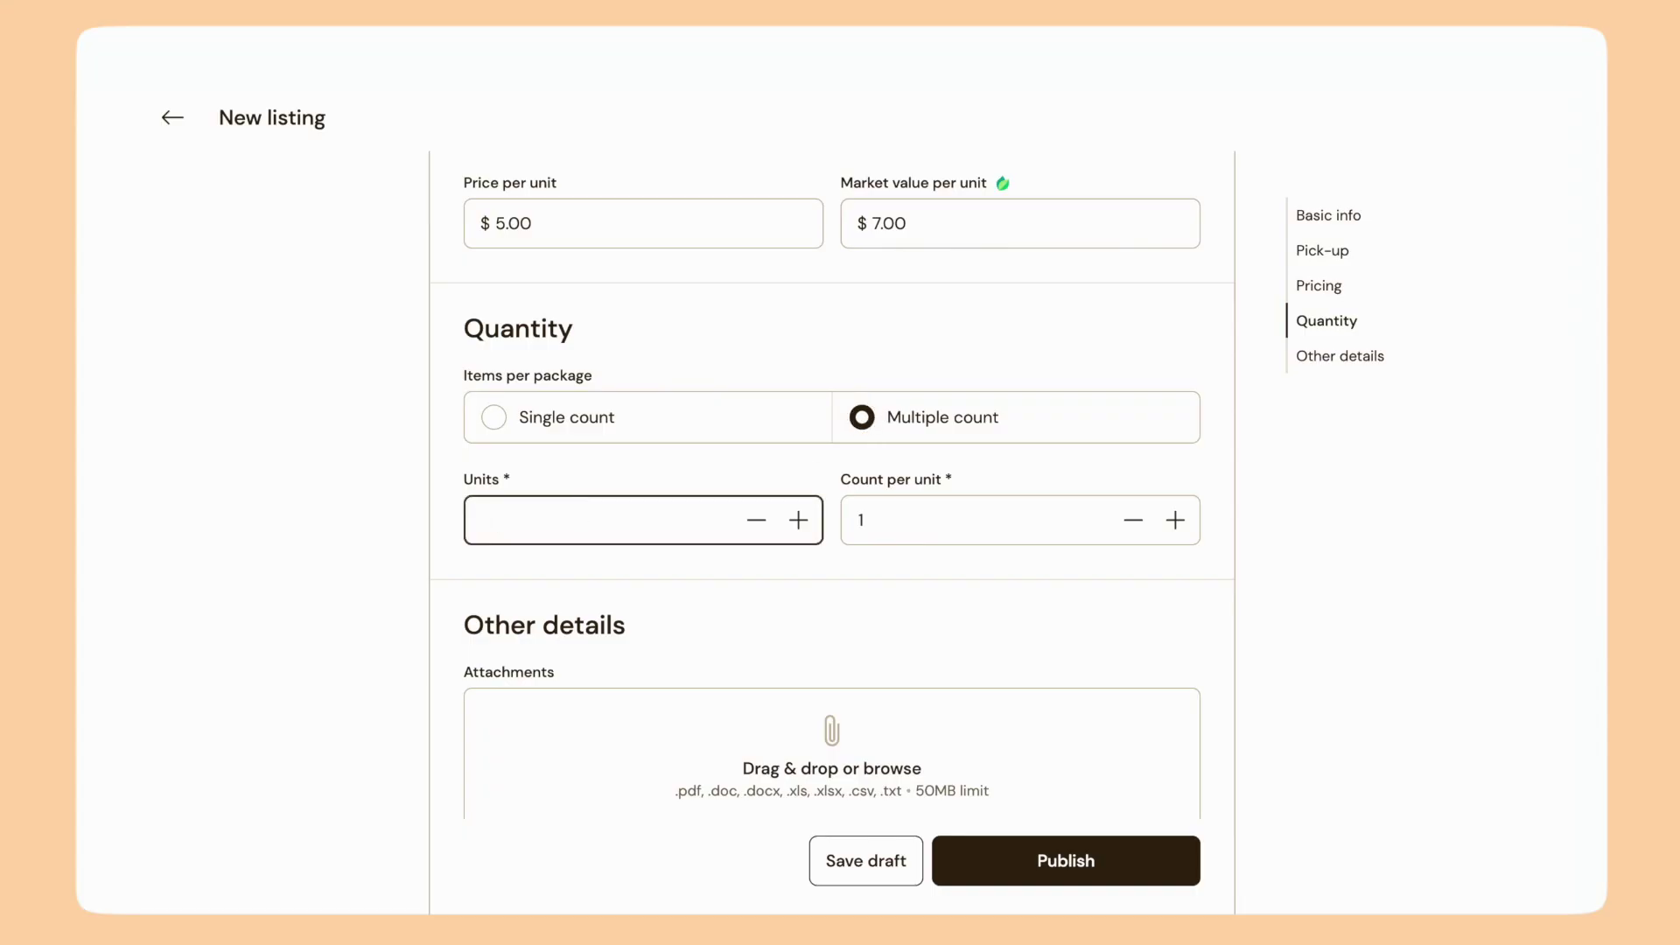
pyautogui.click(936, 512)
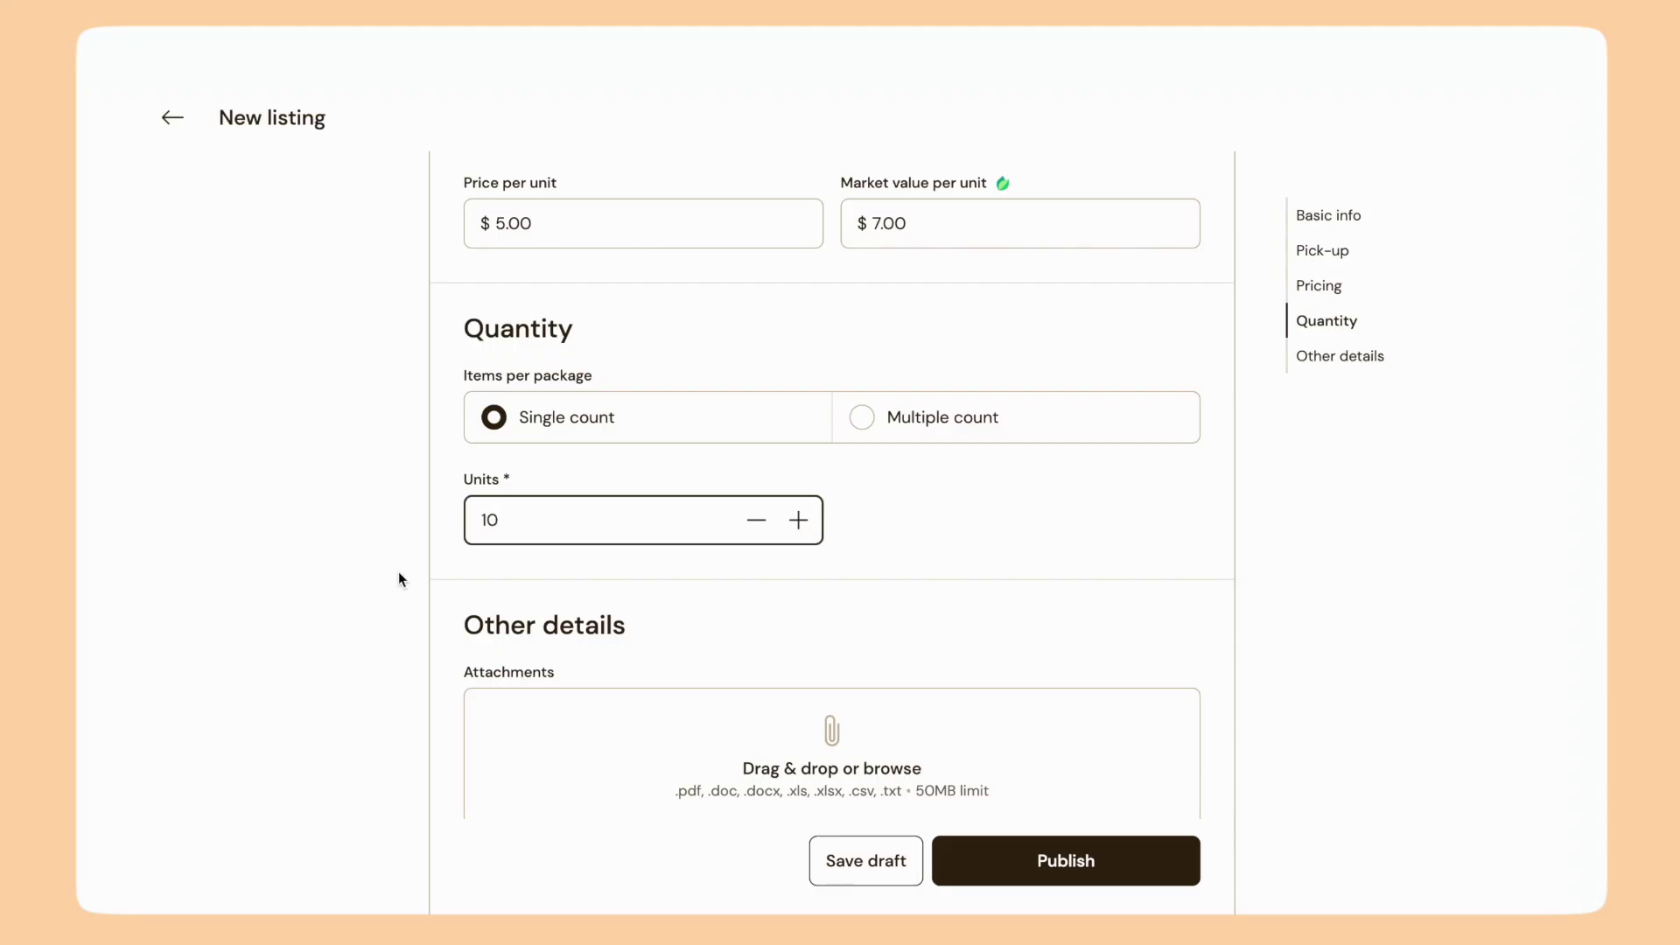
# Step: Keep sharing organization-only and set the weight per unit to 1 lbs
pyautogui.scroll(-4, 397, 571)
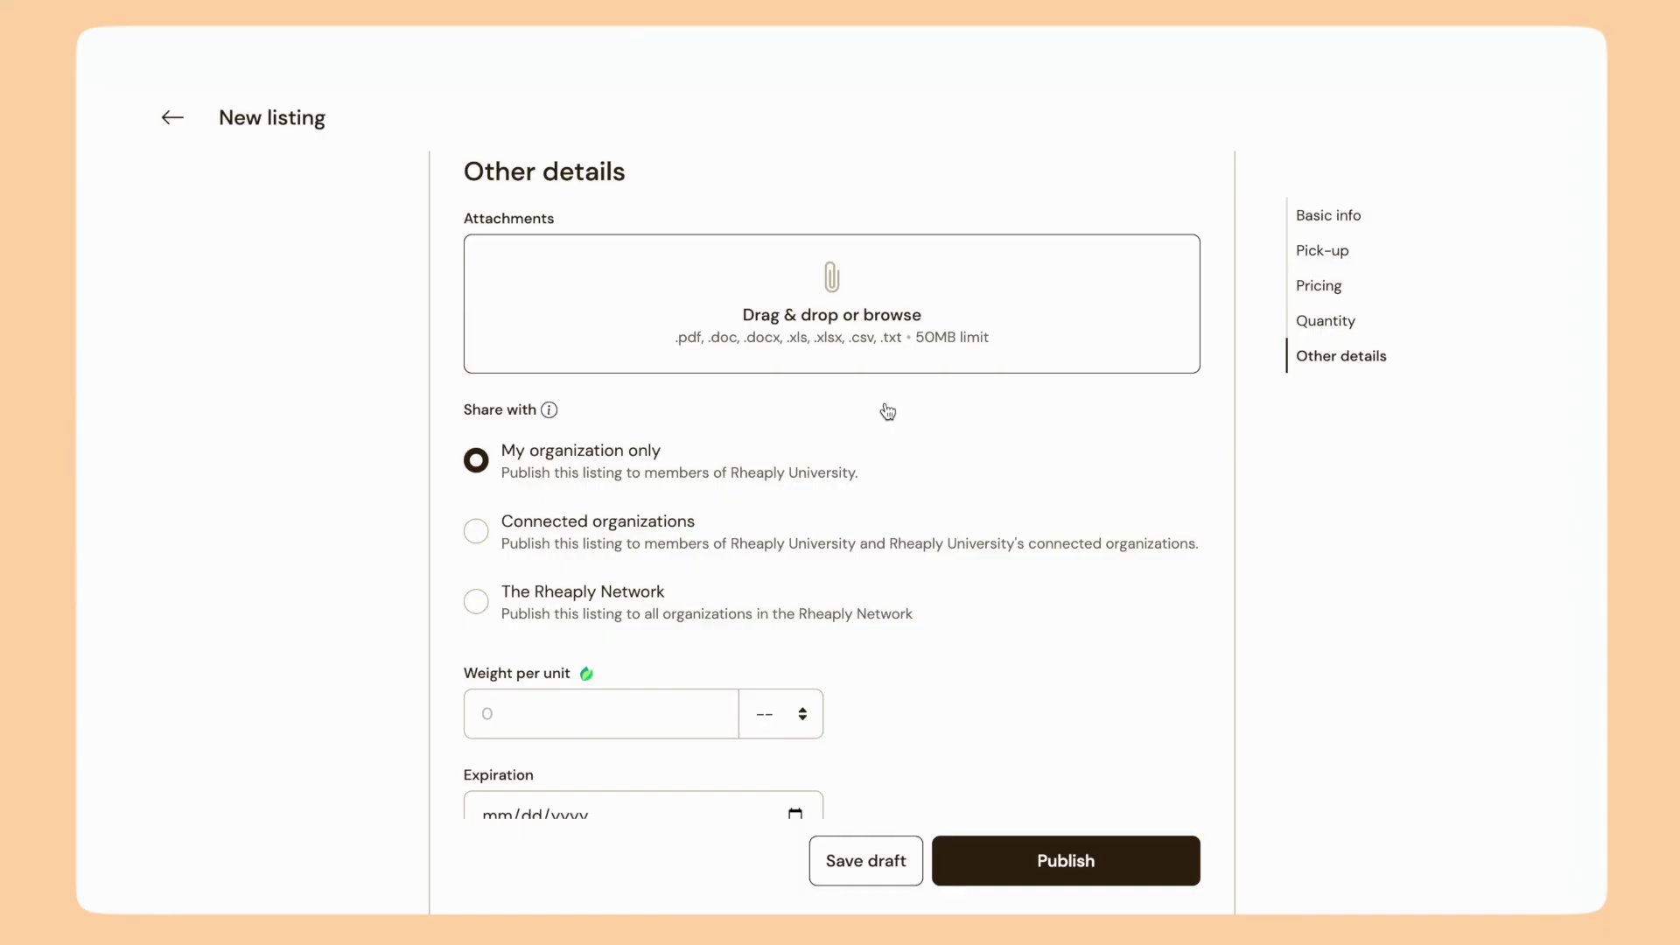
pyautogui.scroll(-1, 885, 410)
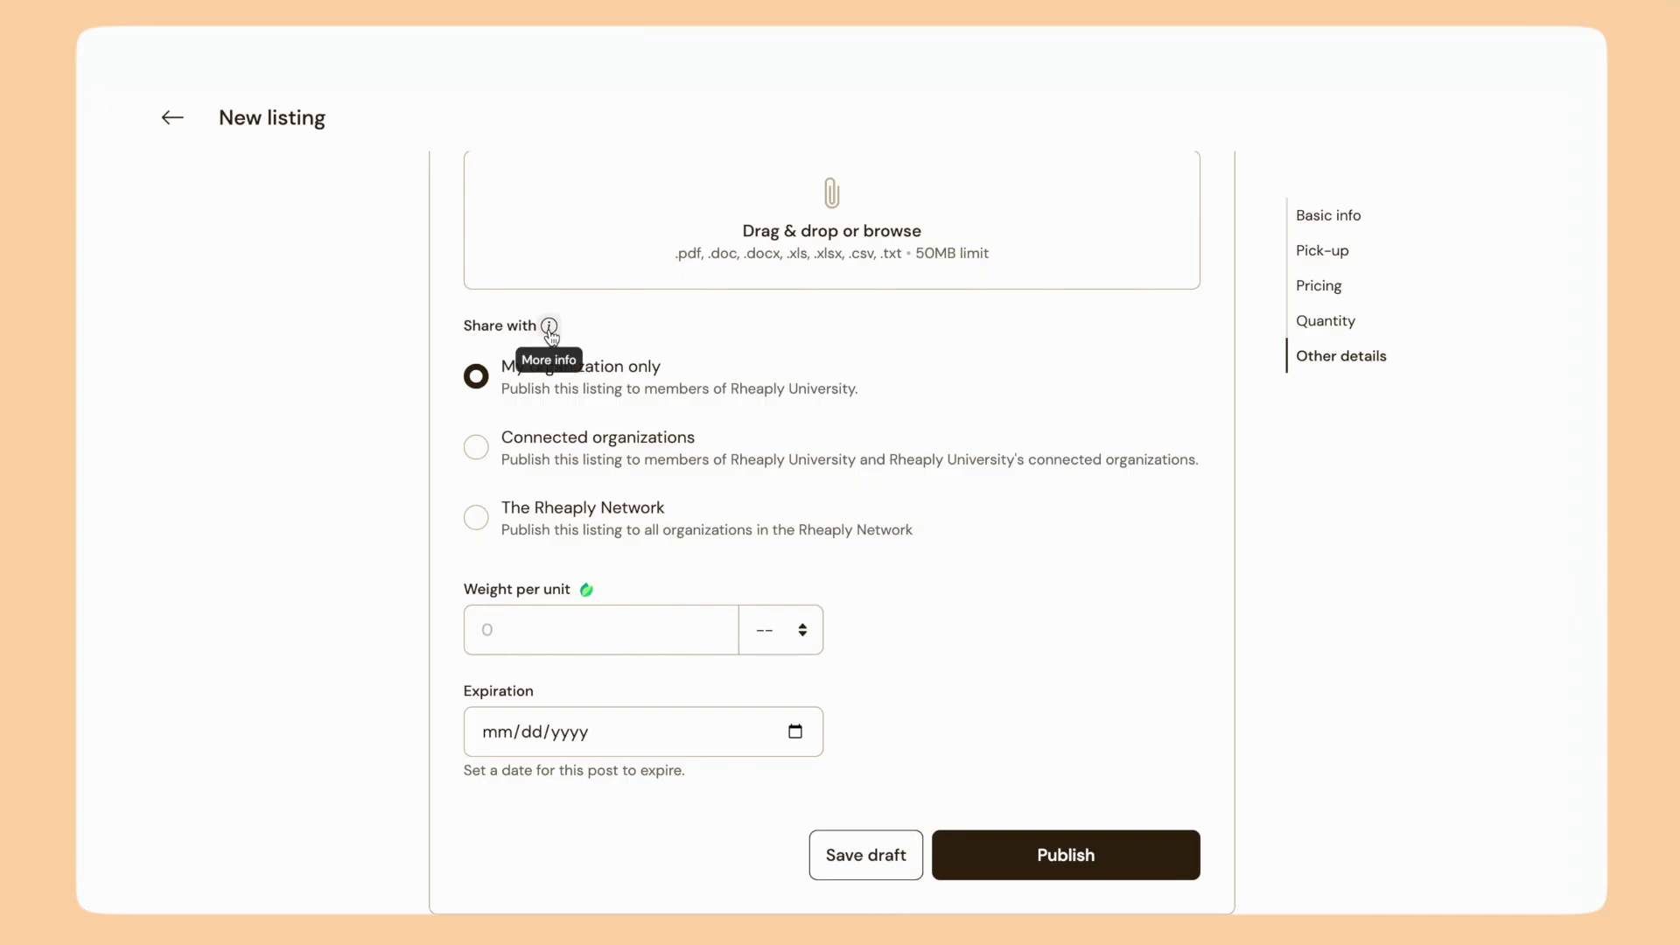
pyautogui.click(548, 328)
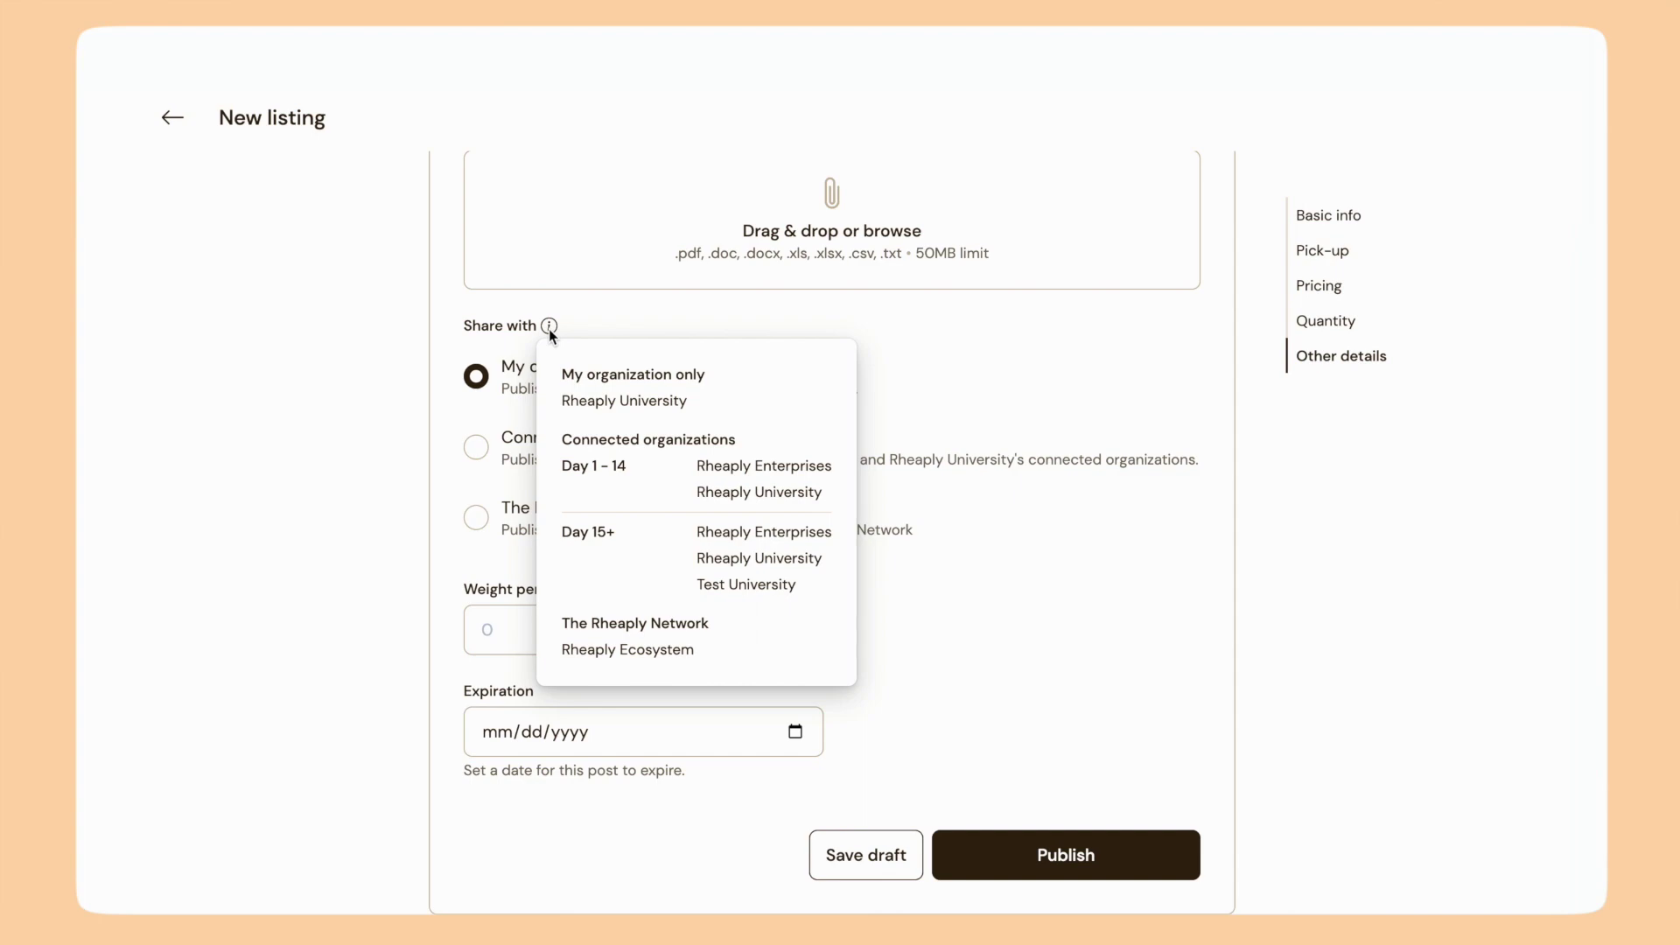
pyautogui.click(591, 319)
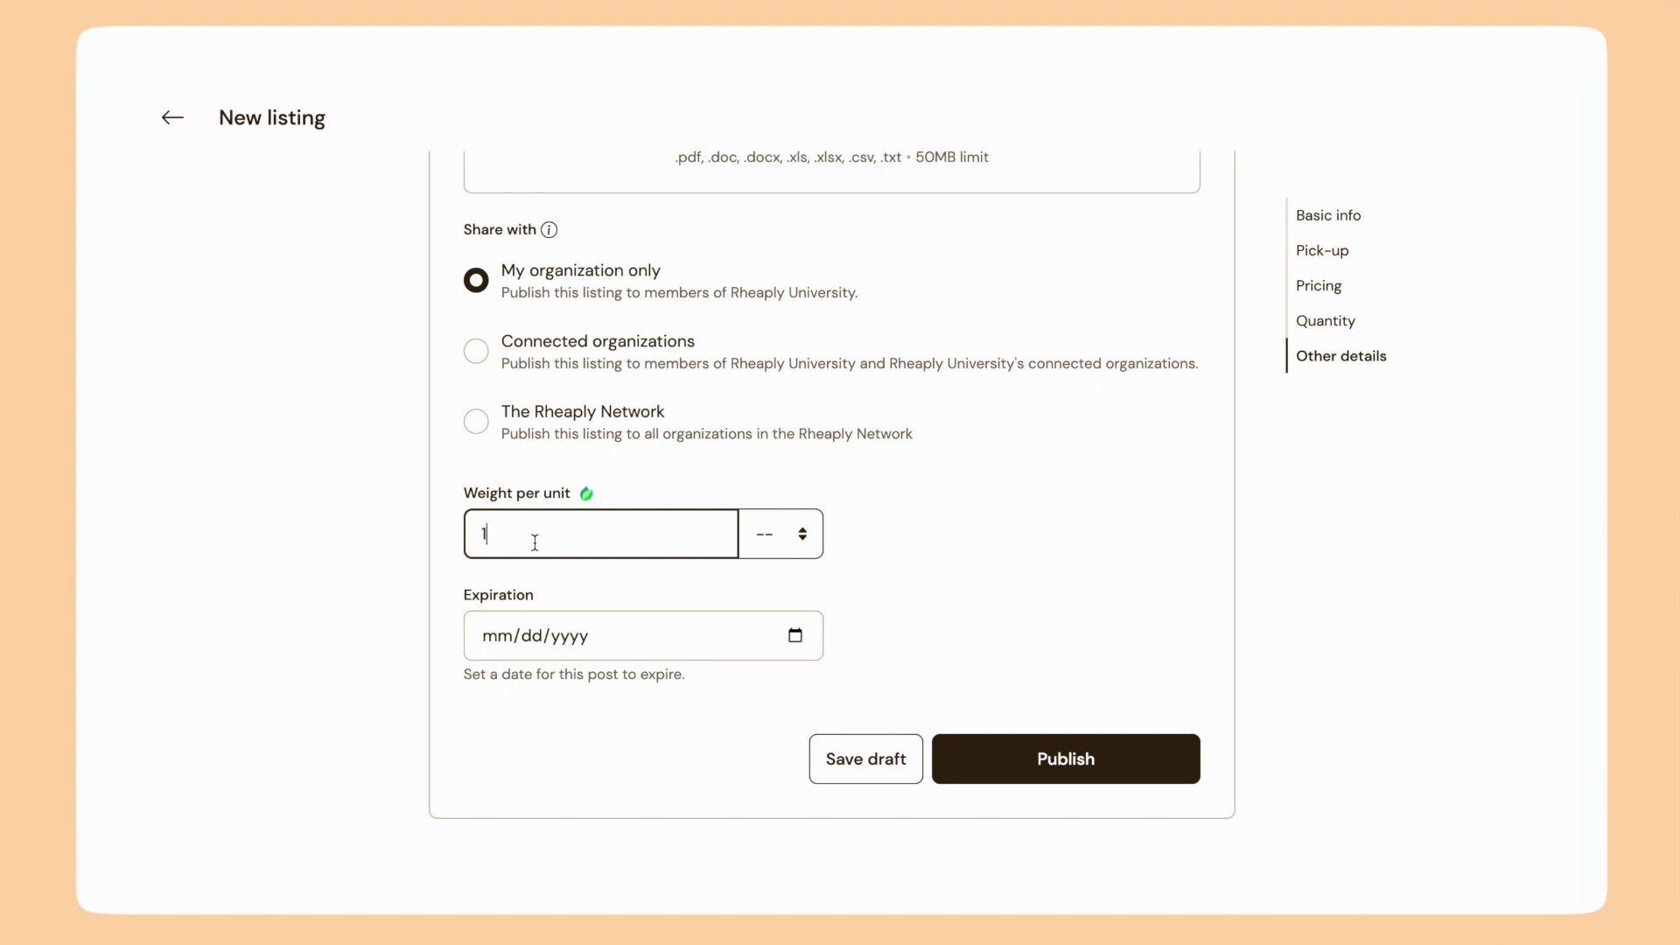
pyautogui.click(756, 548)
pyautogui.click(769, 559)
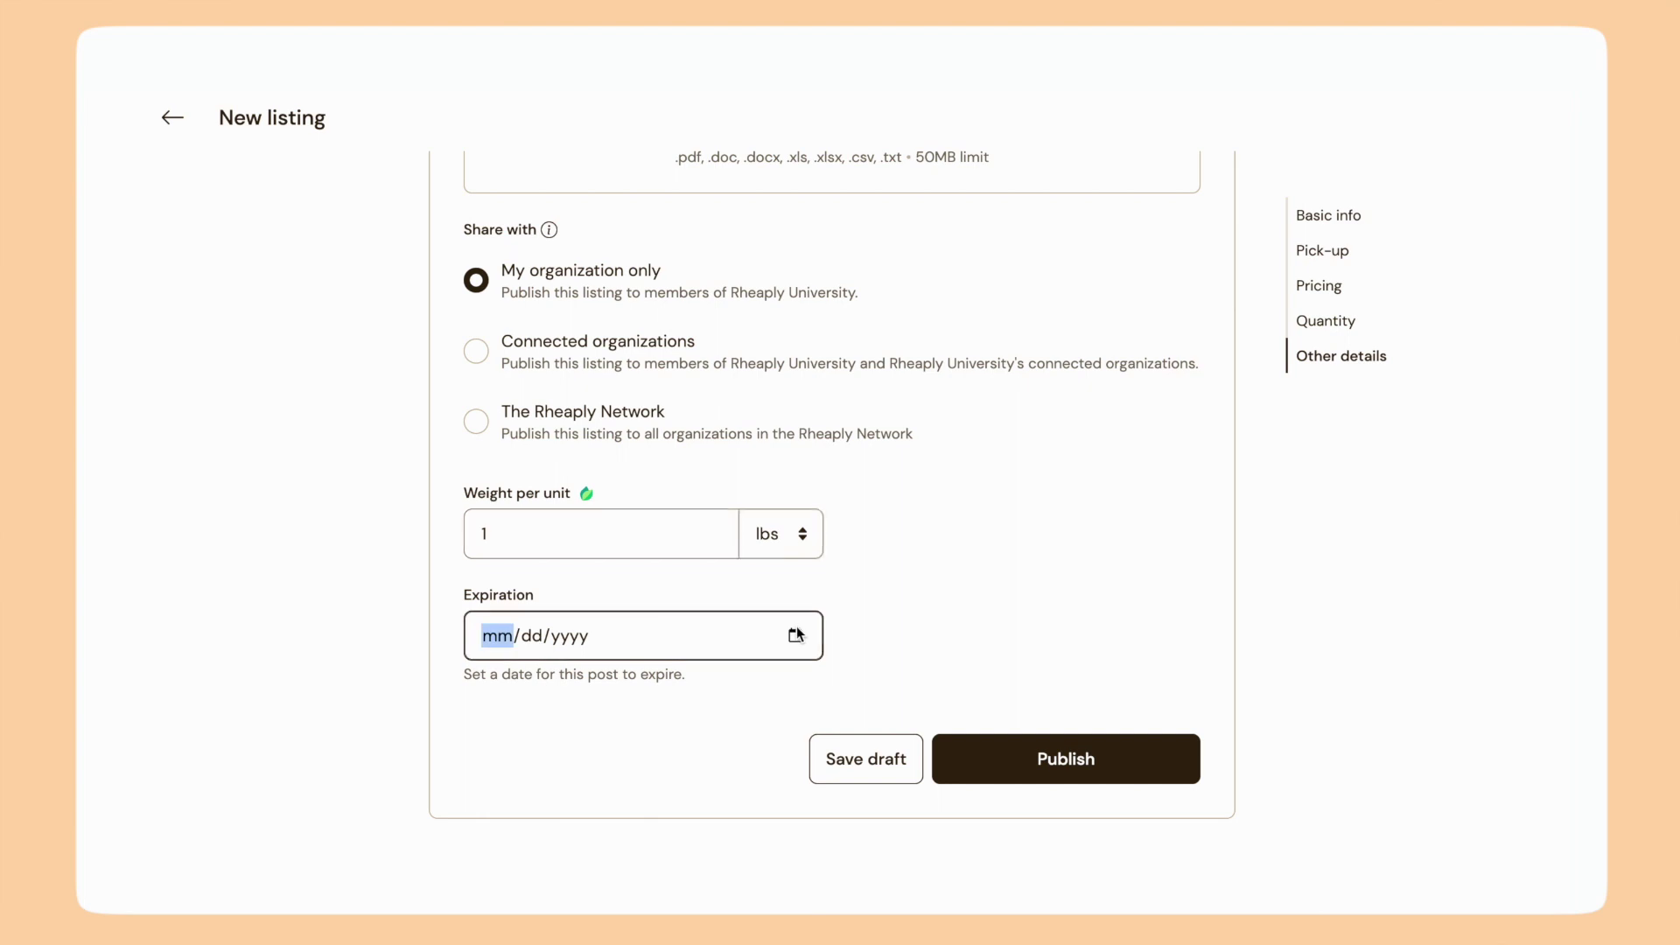
# Step: Set the listing's expiration date to January 1, 2023
pyautogui.click(796, 635)
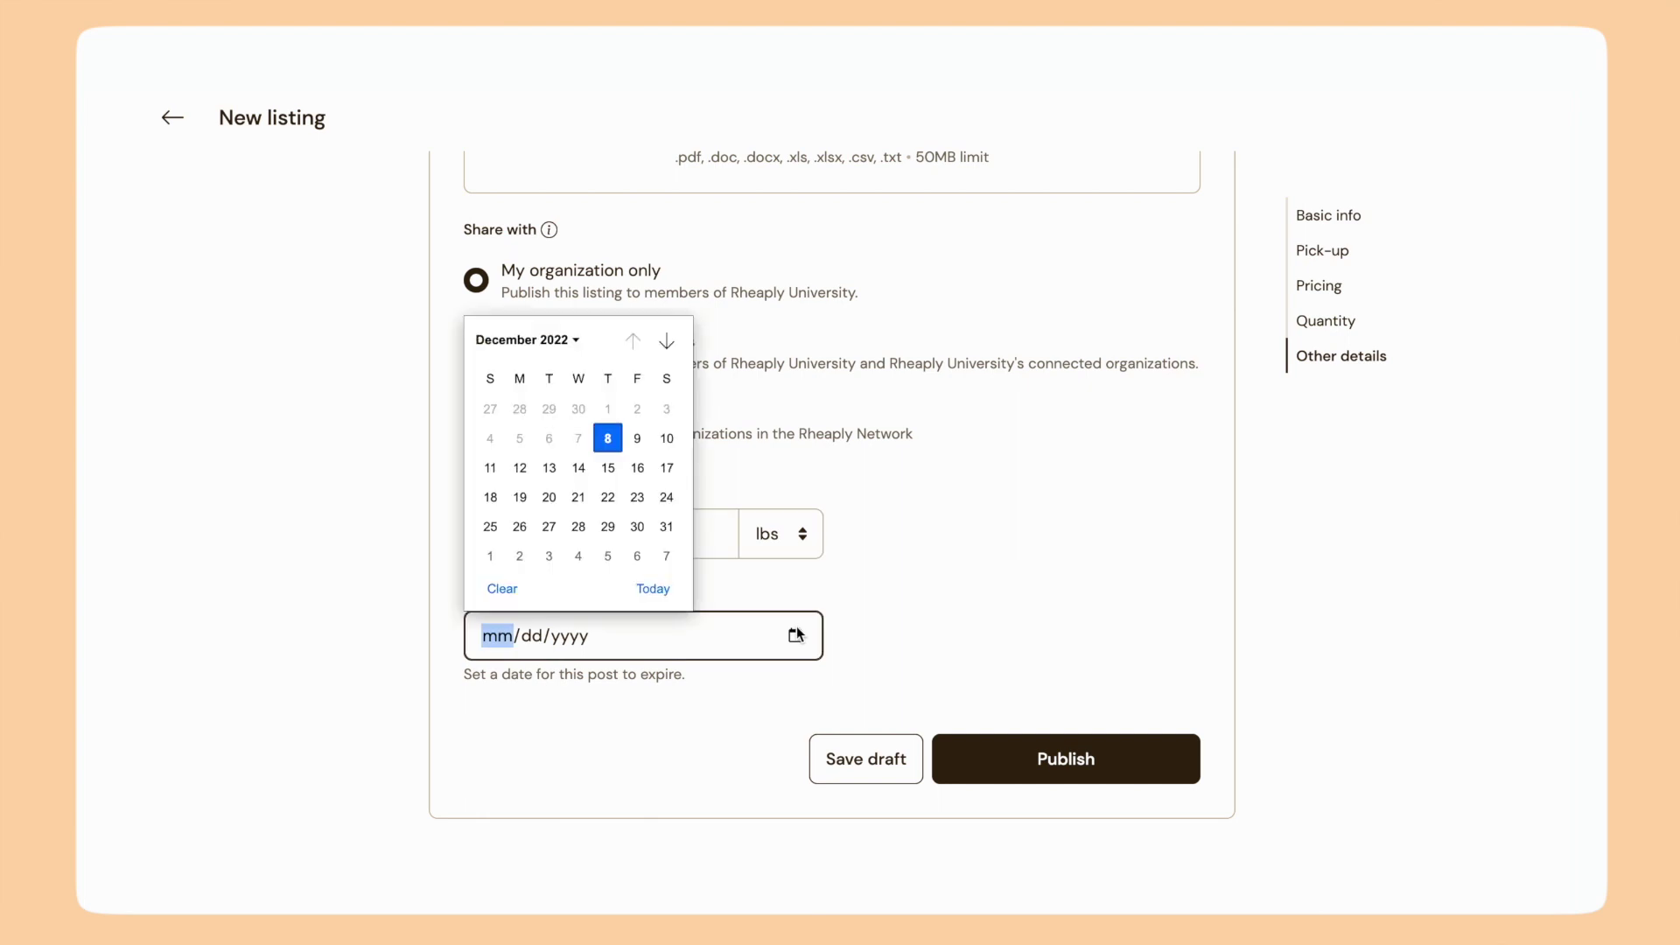
pyautogui.click(667, 341)
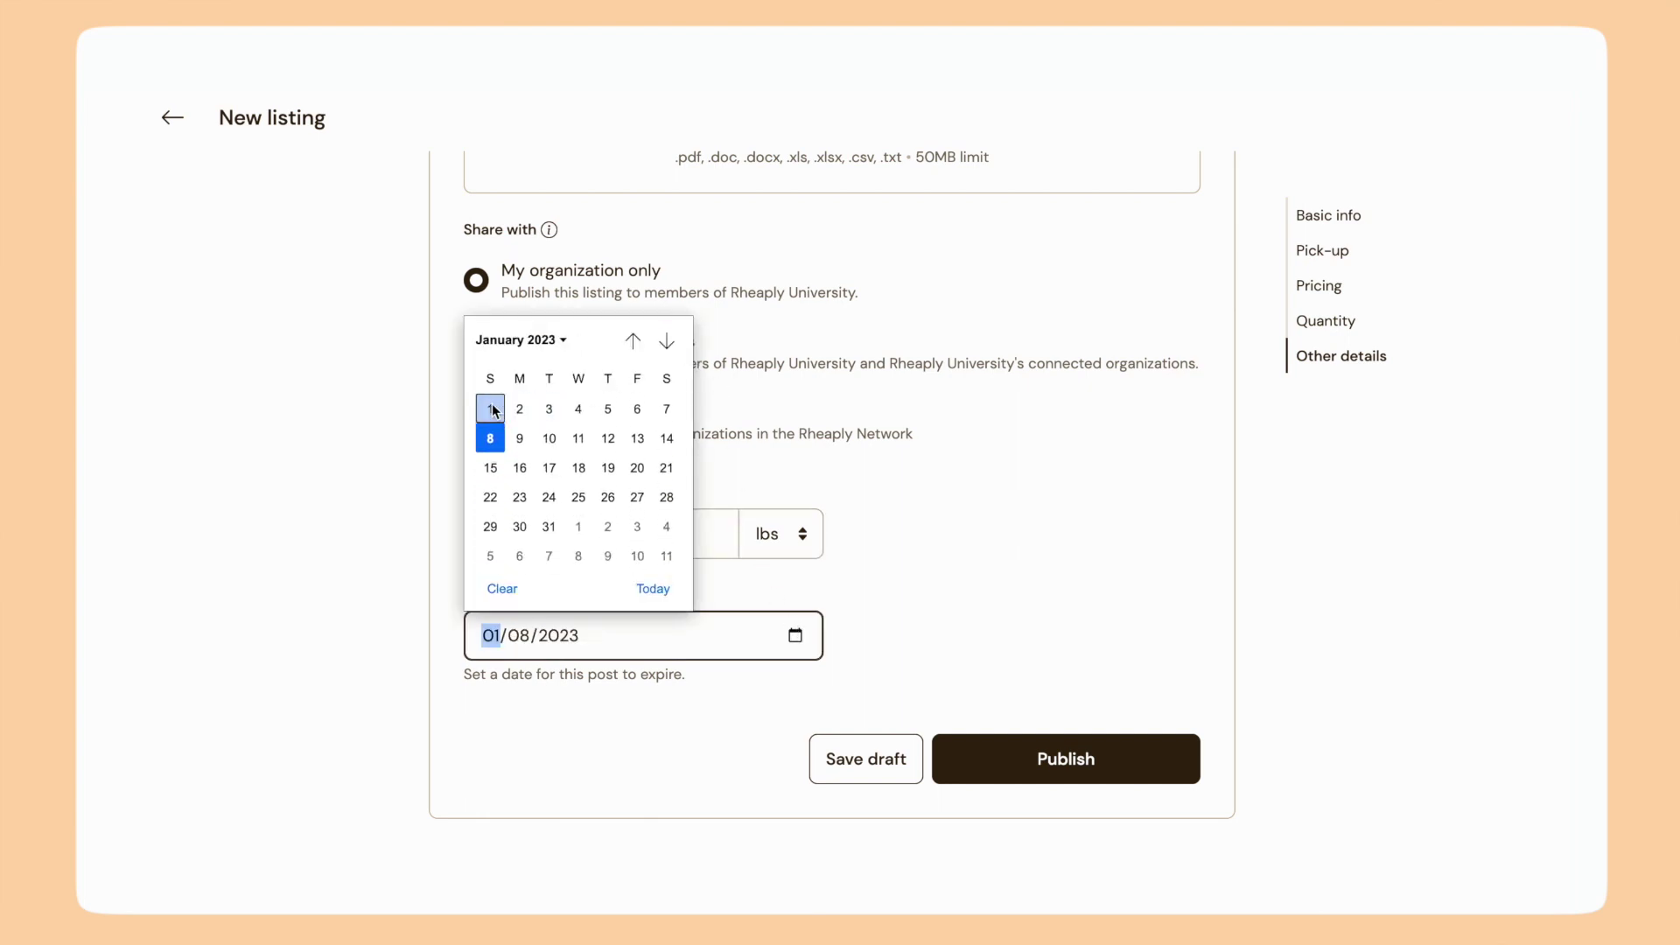
pyautogui.click(491, 408)
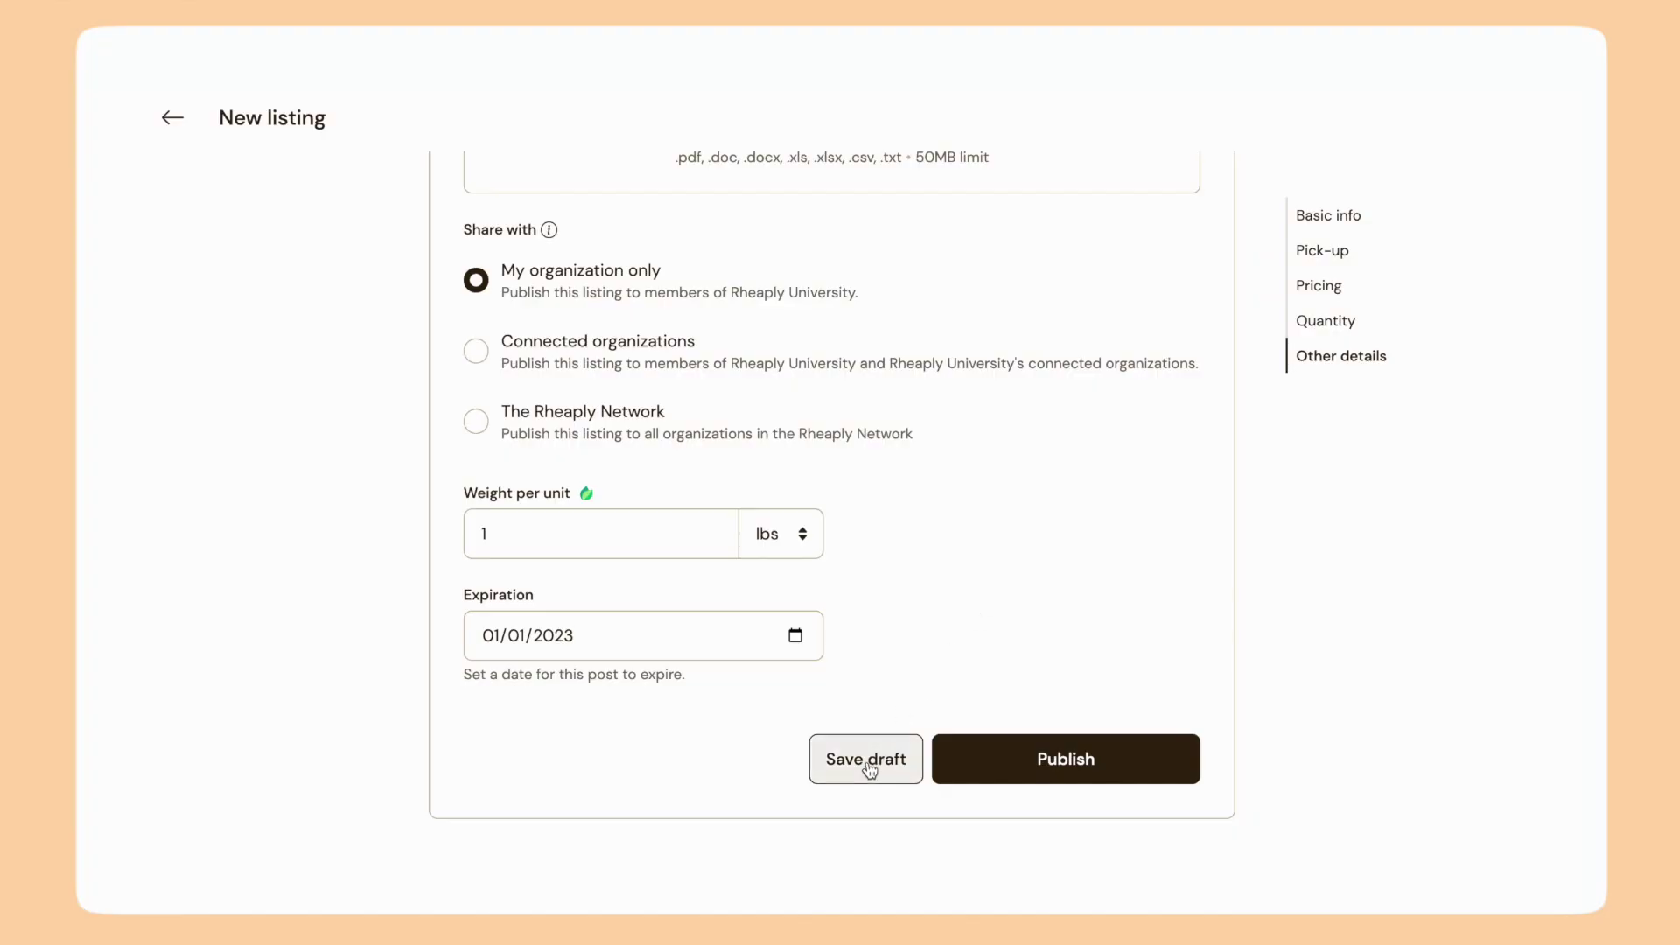
# Step: Publish the Black stapler listing, view it, then go to Posts > Listings
pyautogui.click(1037, 760)
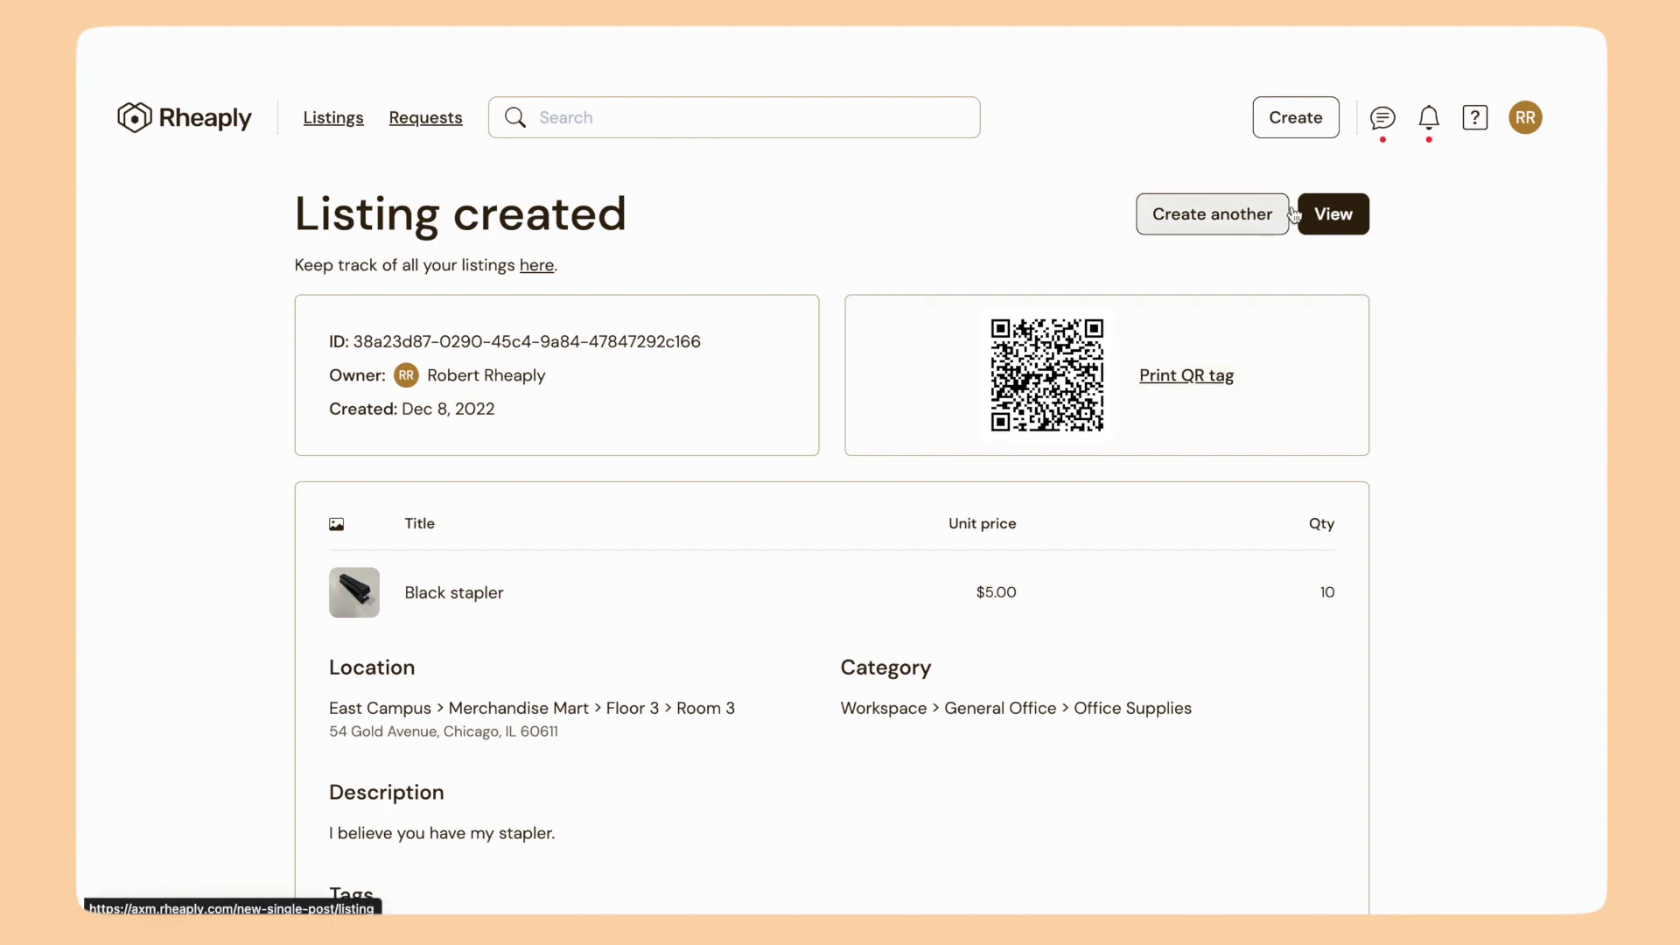
pyautogui.click(1333, 215)
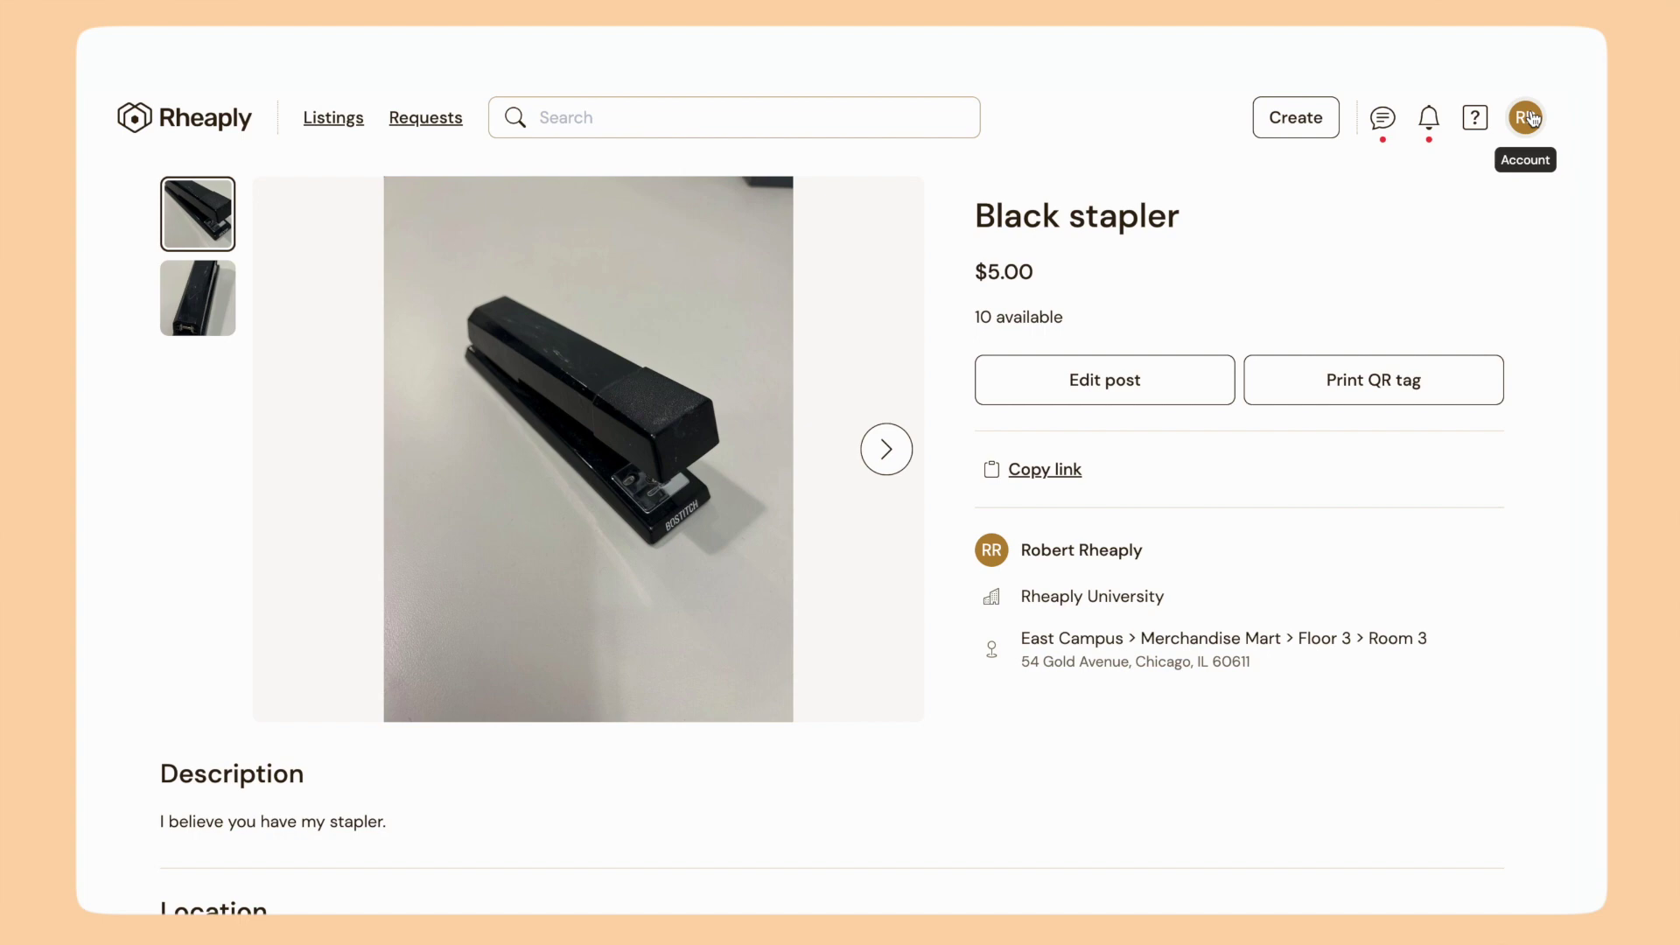
pyautogui.click(1528, 117)
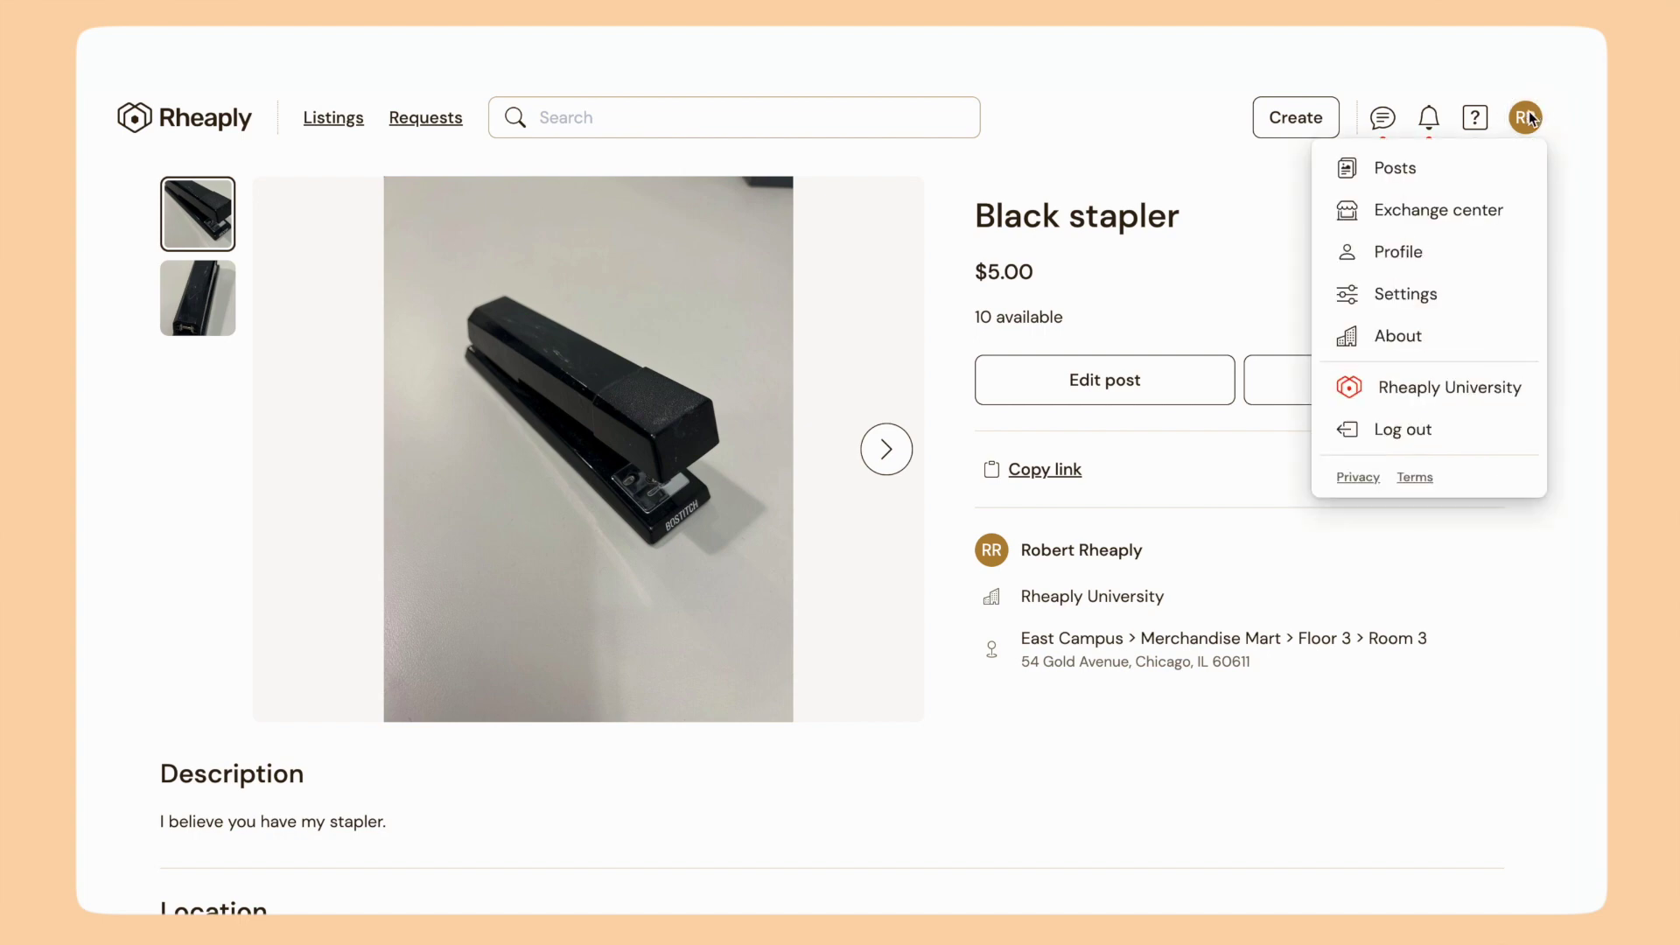
pyautogui.click(1470, 161)
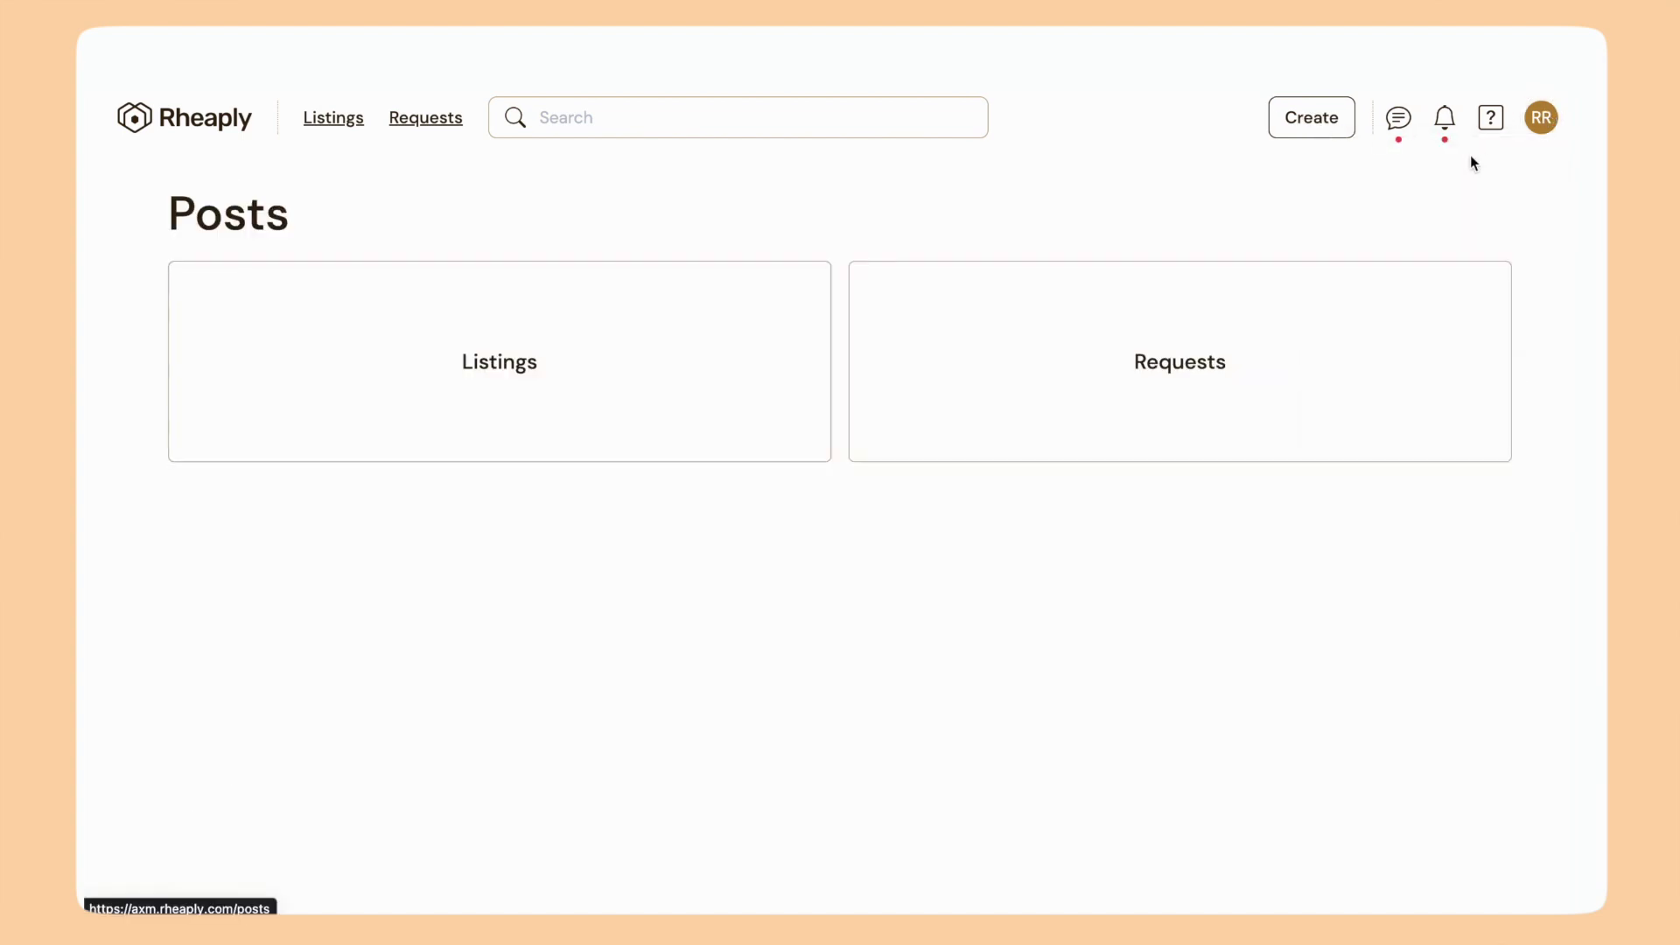
pyautogui.click(690, 315)
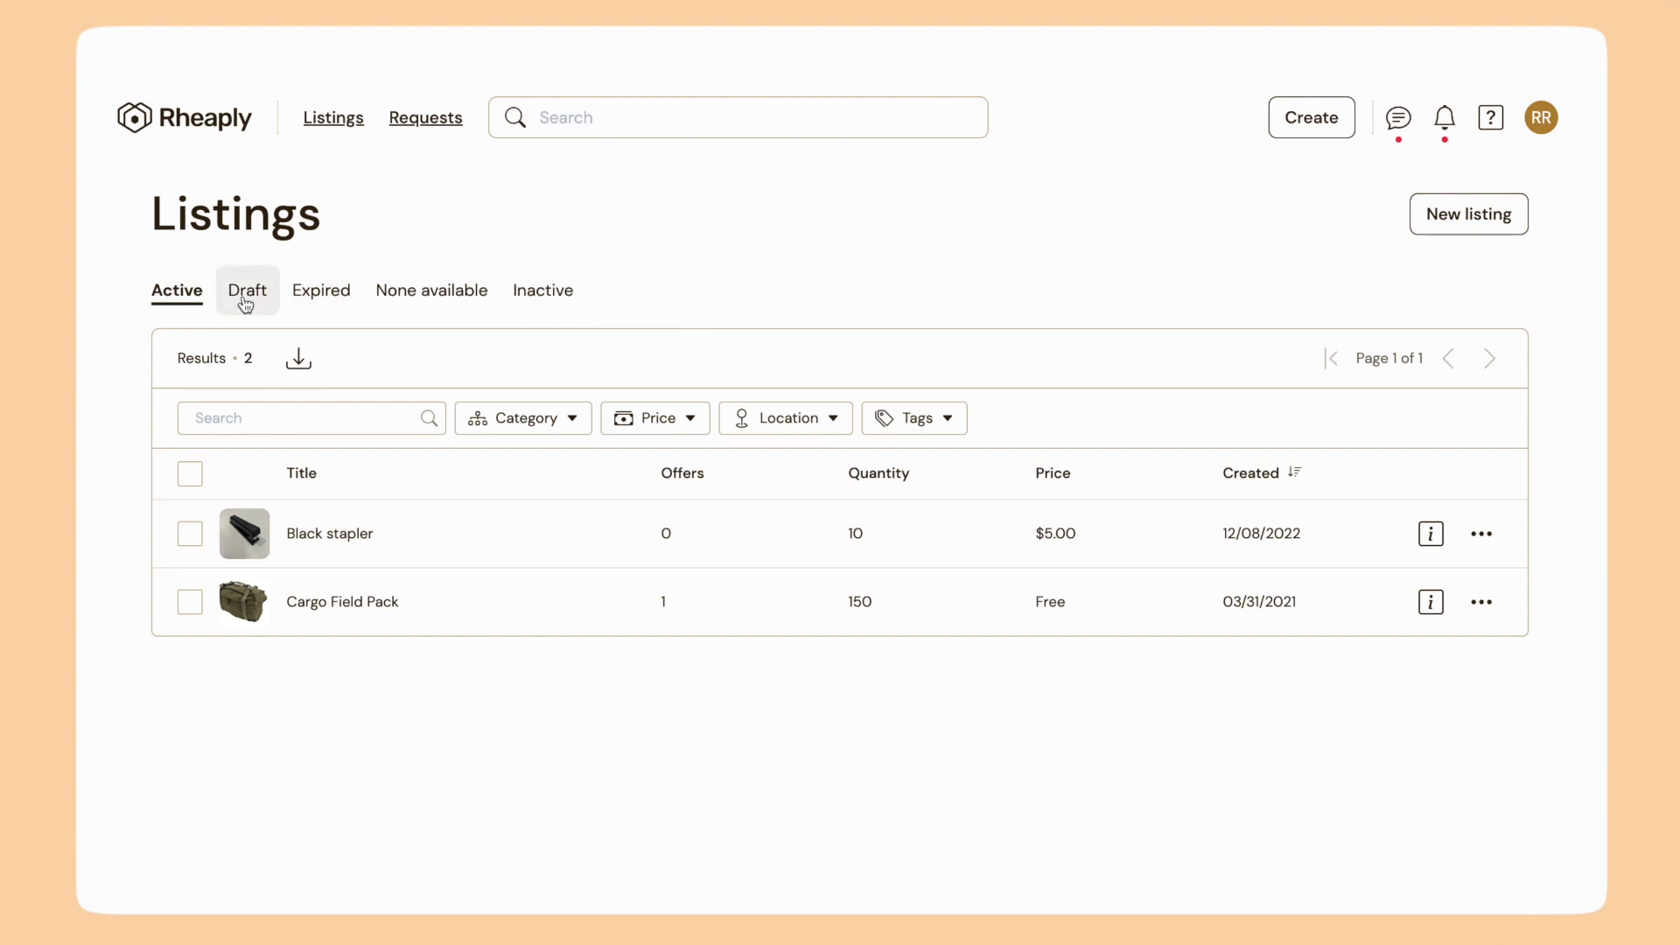